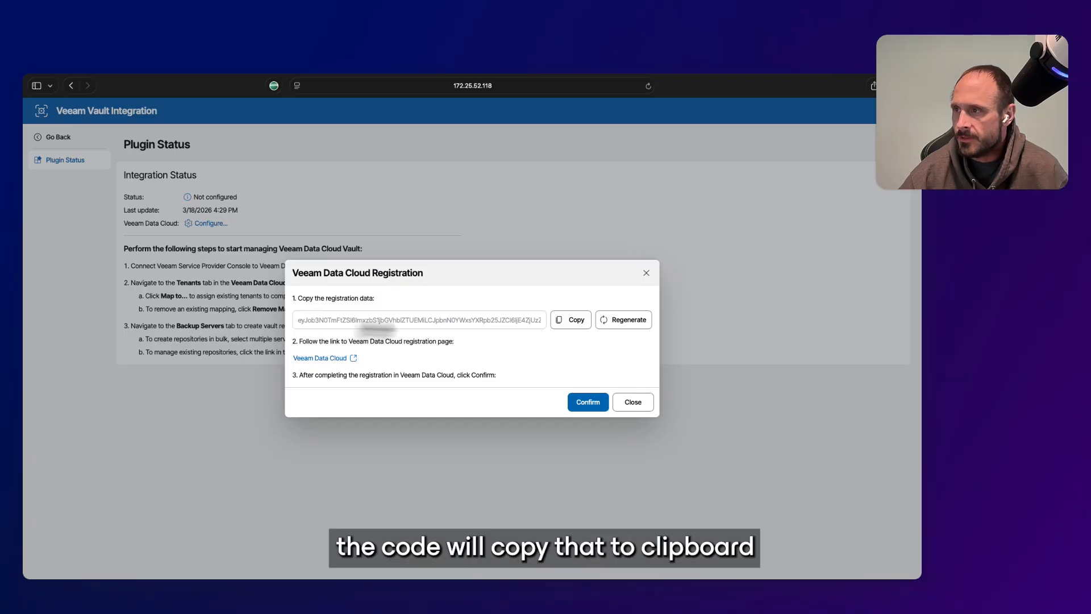
Copy the registration data and open Veeam Data Cloud's Register New Product page
click(569, 327)
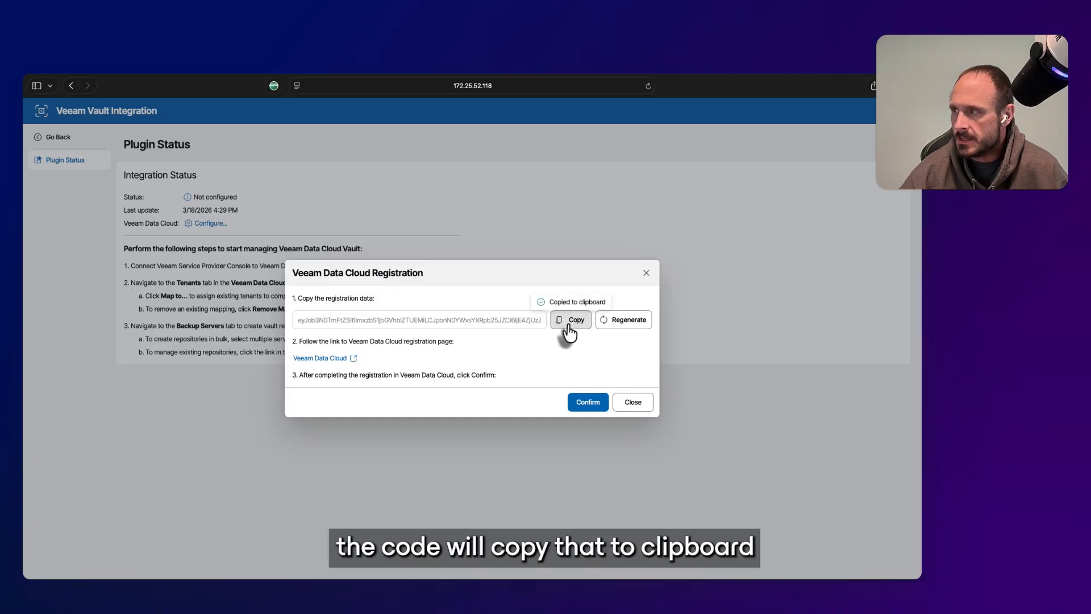
click(322, 358)
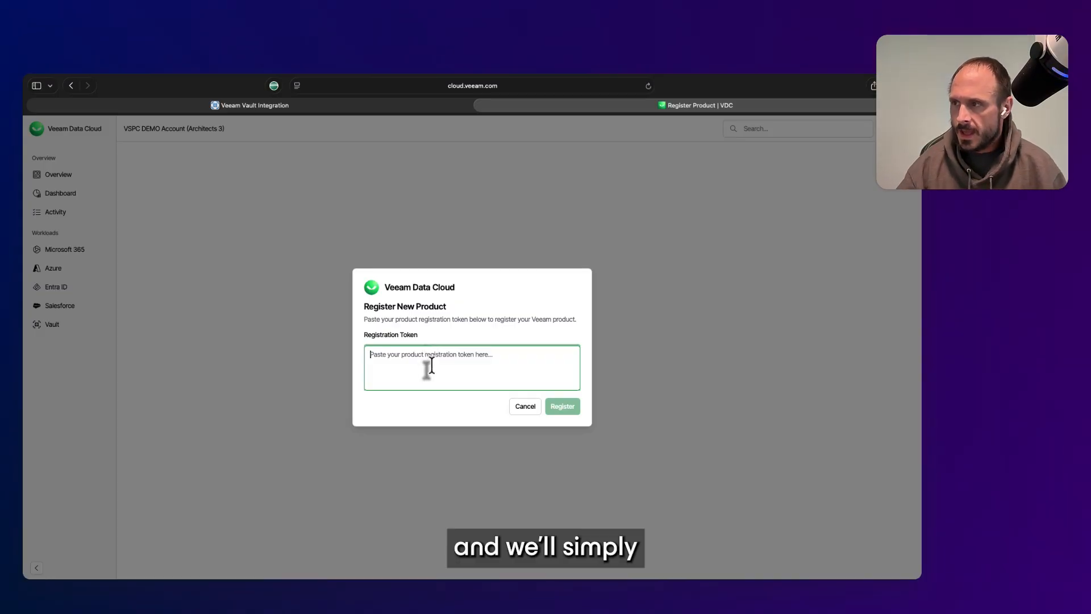
Paste the registration token into Veeam Data Cloud and register the product
key(super+v)
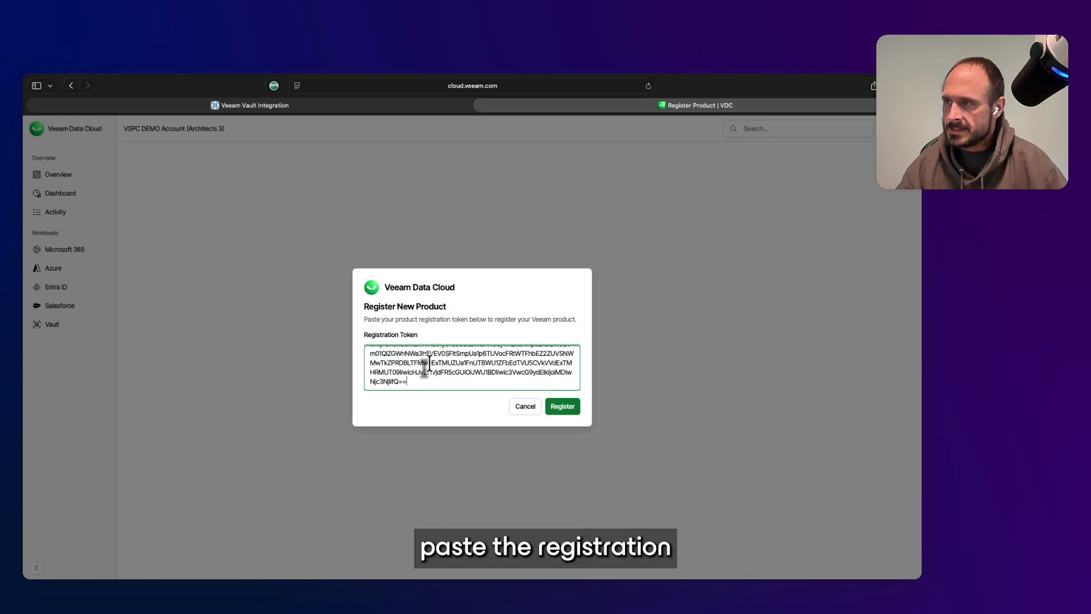
click(571, 406)
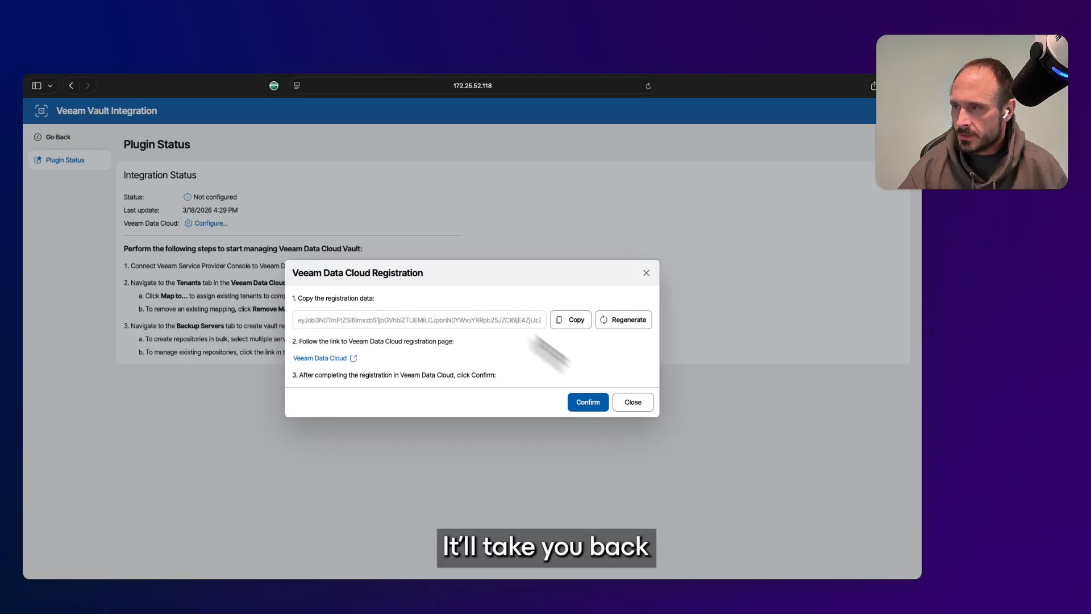
Confirm the completed registration, then go to the Veeam Data Cloud tenants list
click(595, 404)
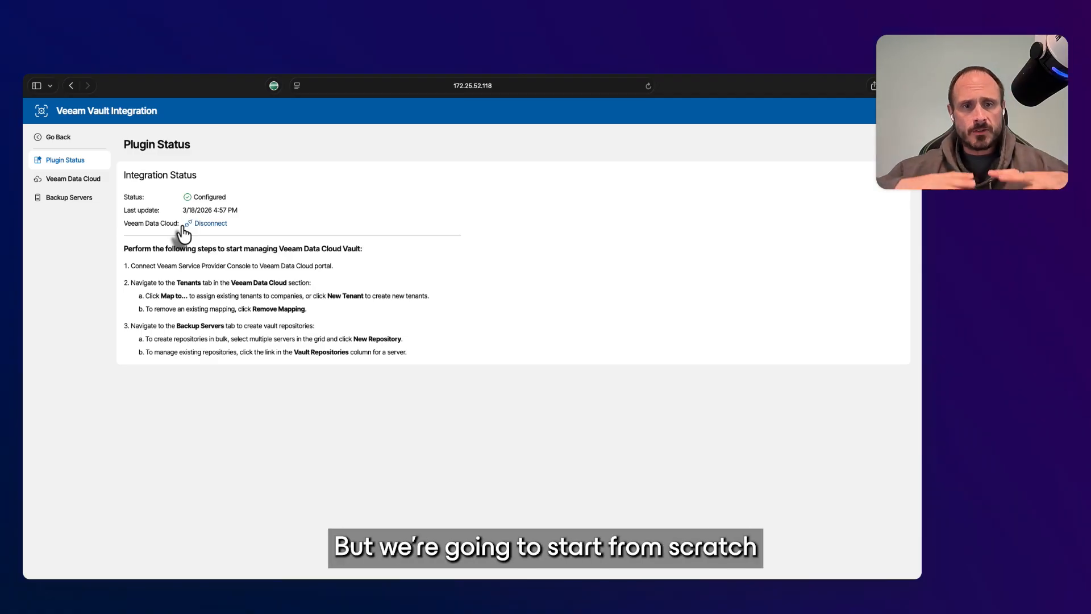
click(83, 186)
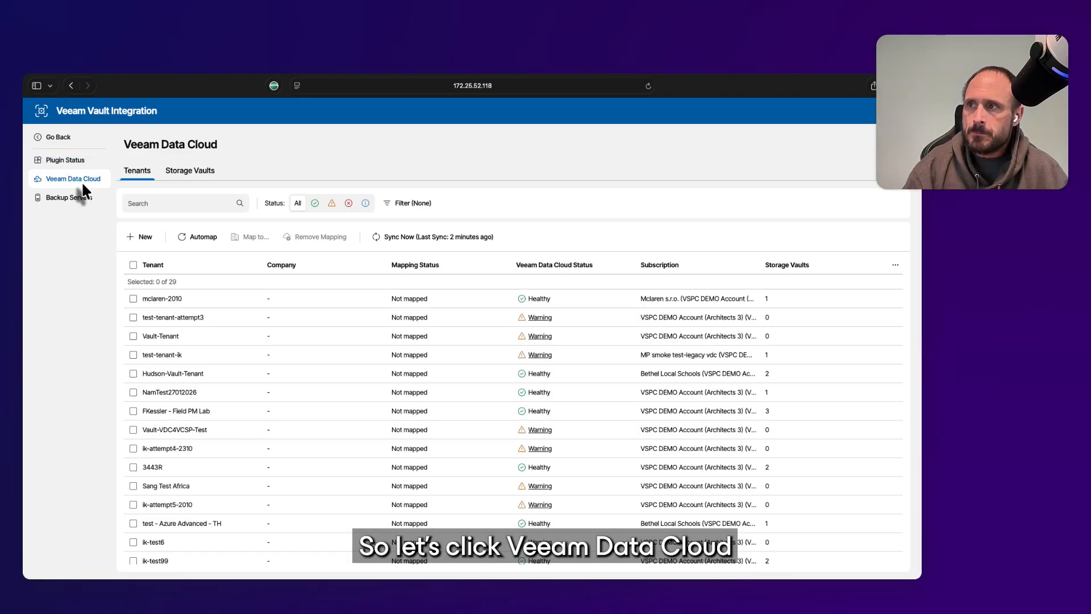
Start a New Tenants wizard from the Tenants tab
click(140, 239)
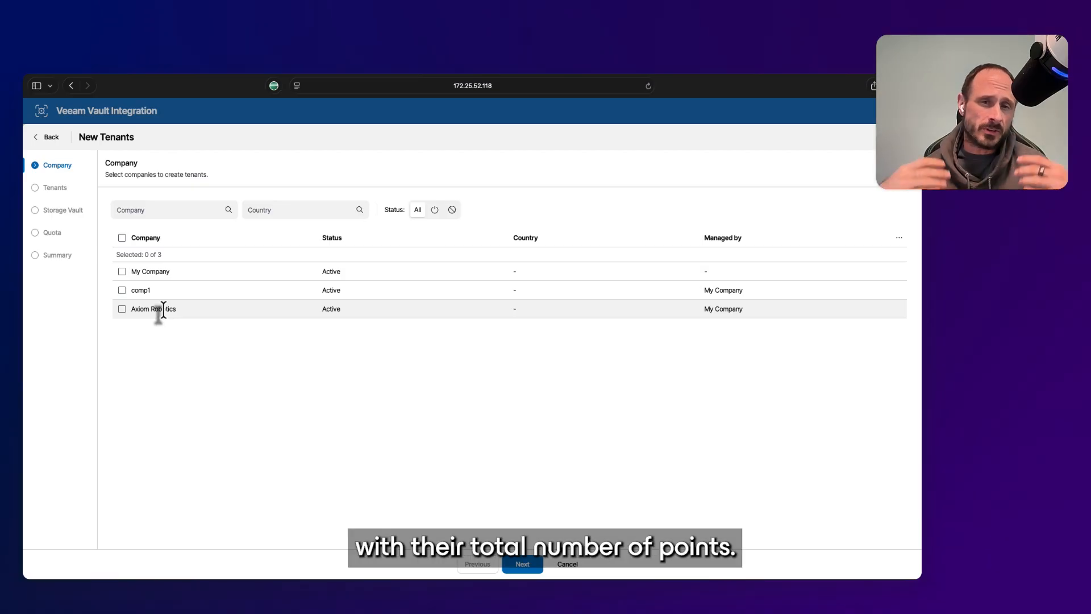
Choose Axiom Robotics, keep its tenant name, and assign the Axiom Robotics Advanced Core subscription
click(123, 310)
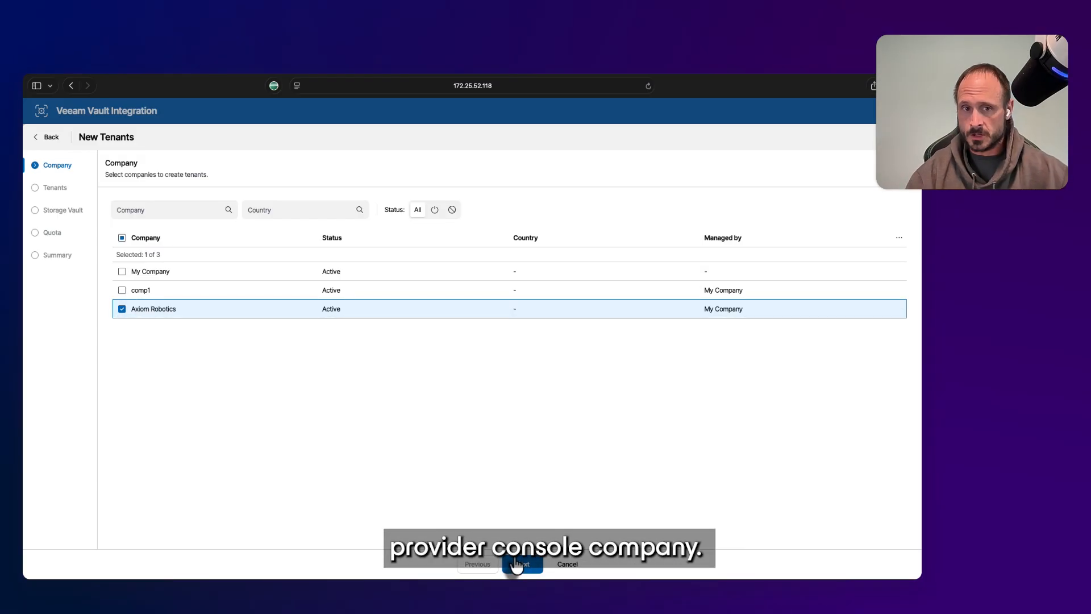
click(517, 565)
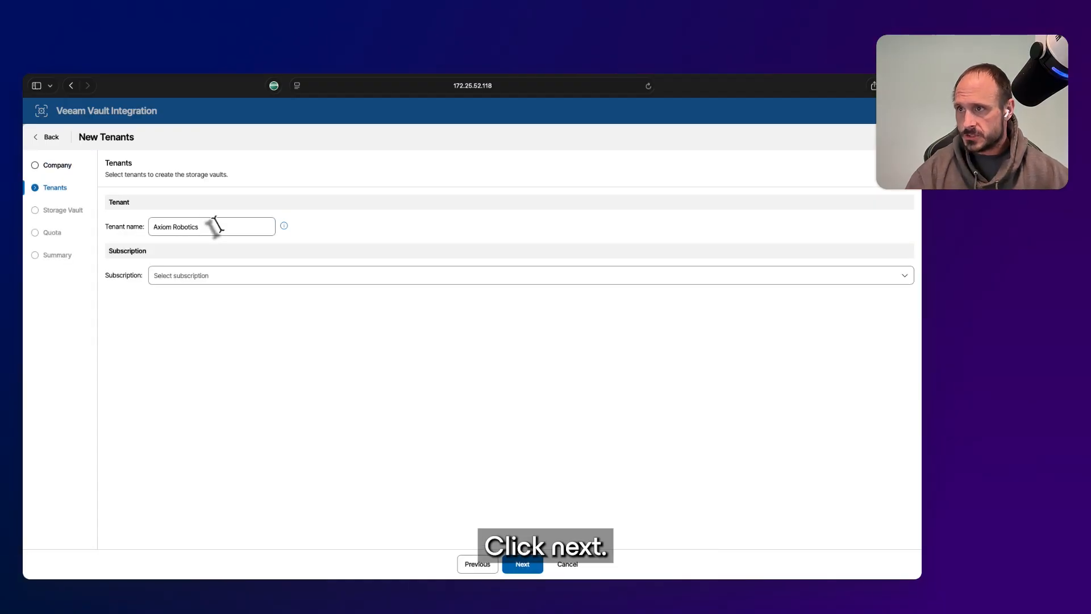
click(202, 226)
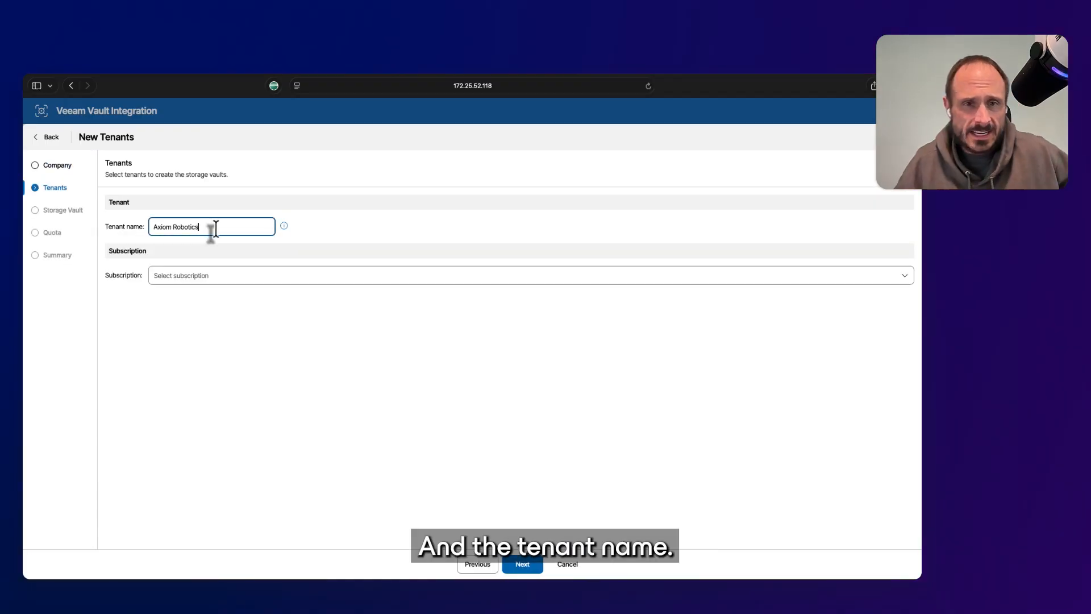
text(-vdc)
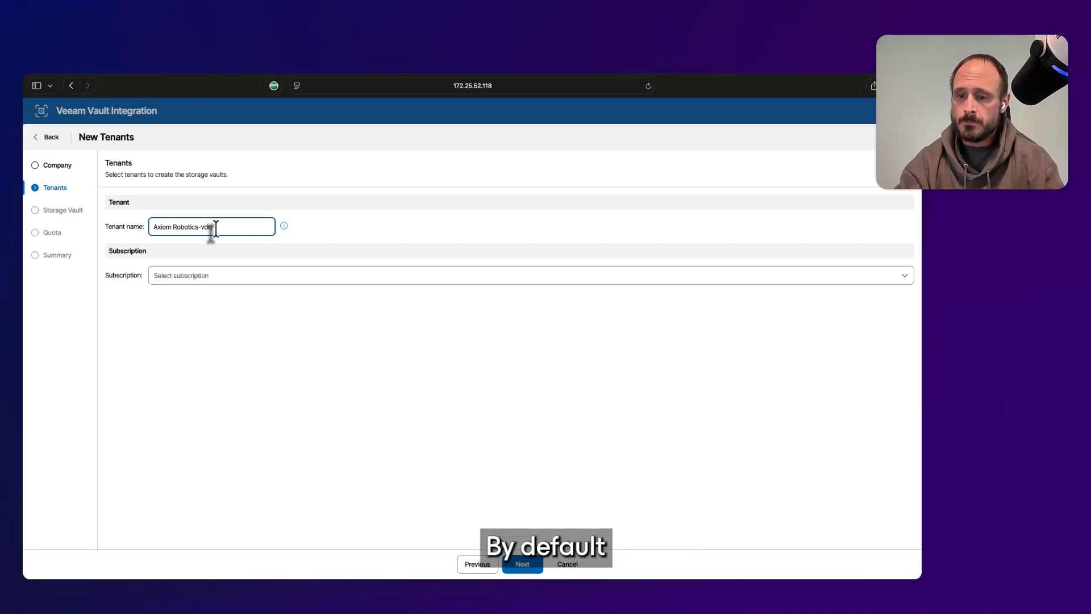
key(BackSpace)
key(BackSpace)
key(BackSpace)
key(BackSpace)
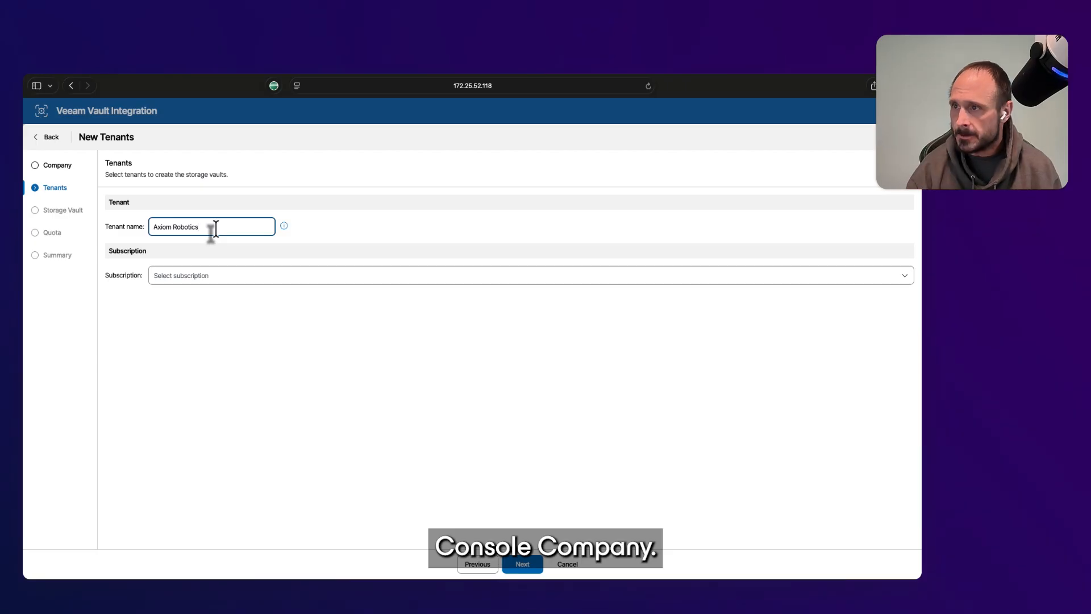
click(246, 278)
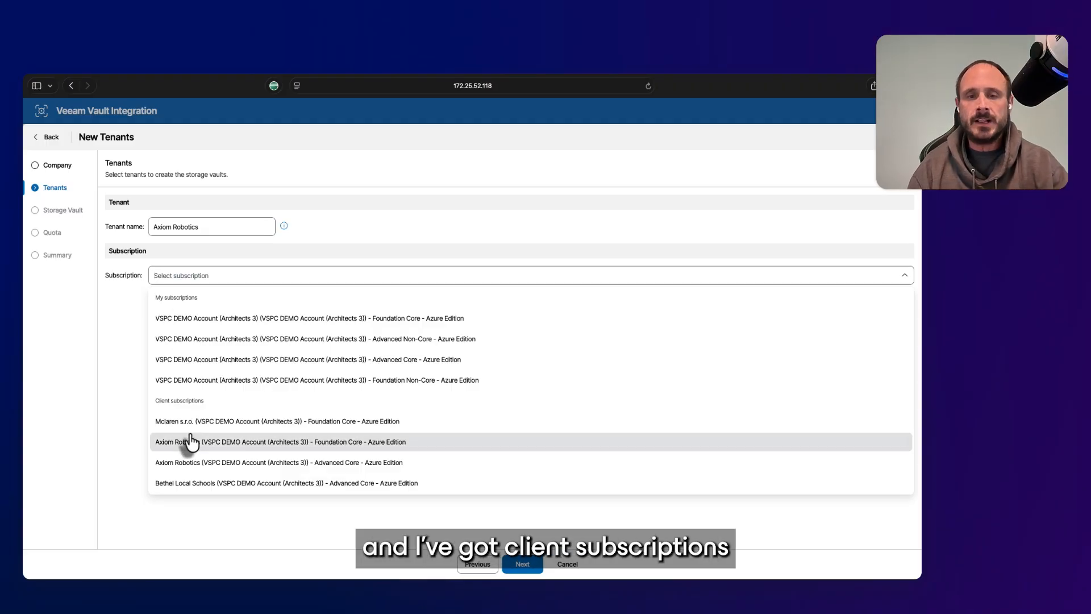
click(211, 487)
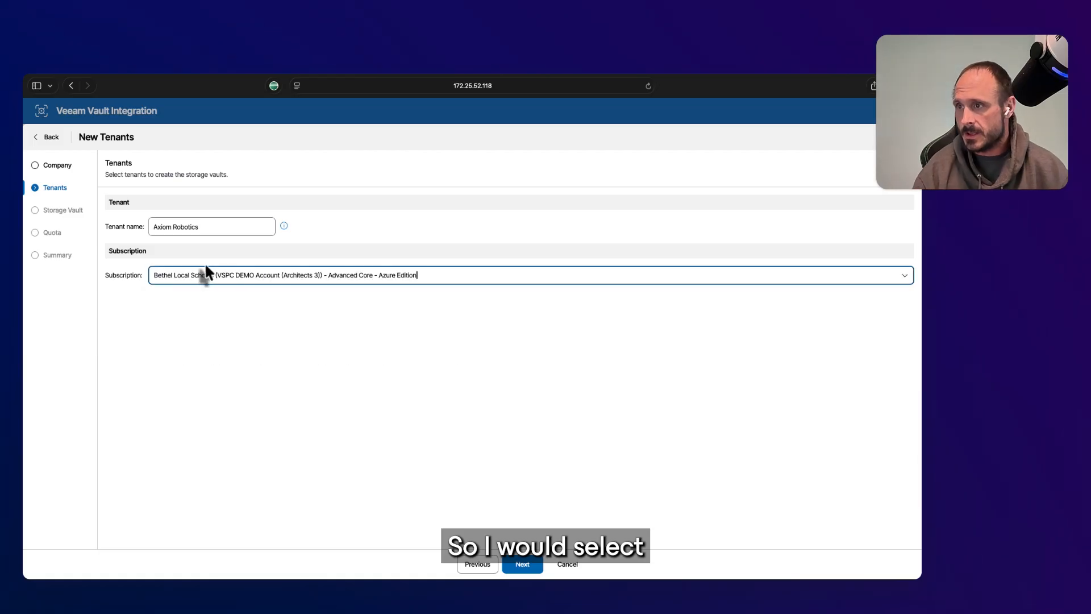
click(206, 274)
click(208, 467)
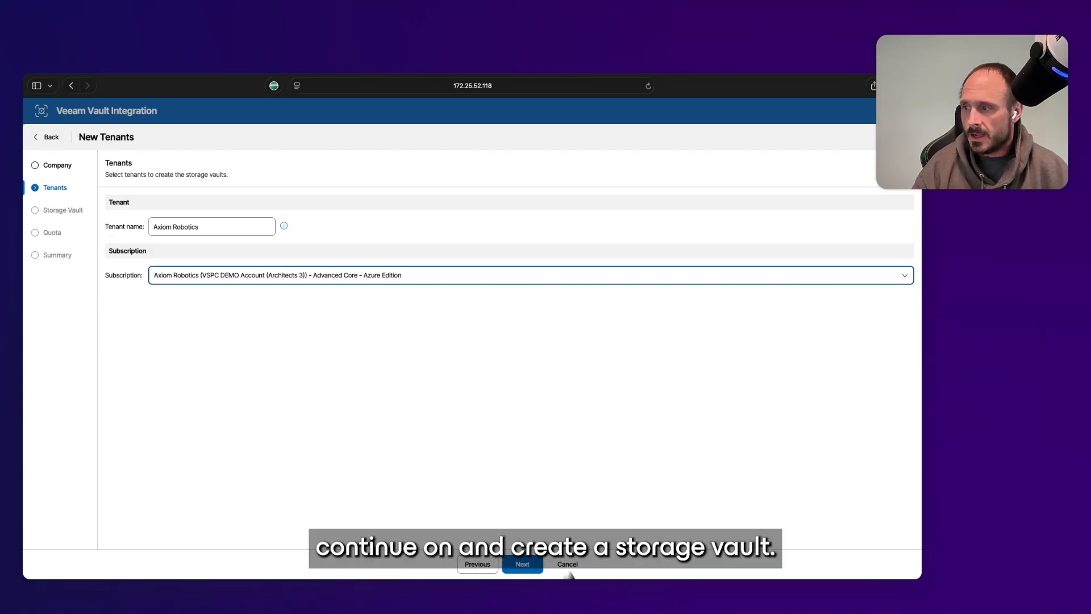
click(523, 564)
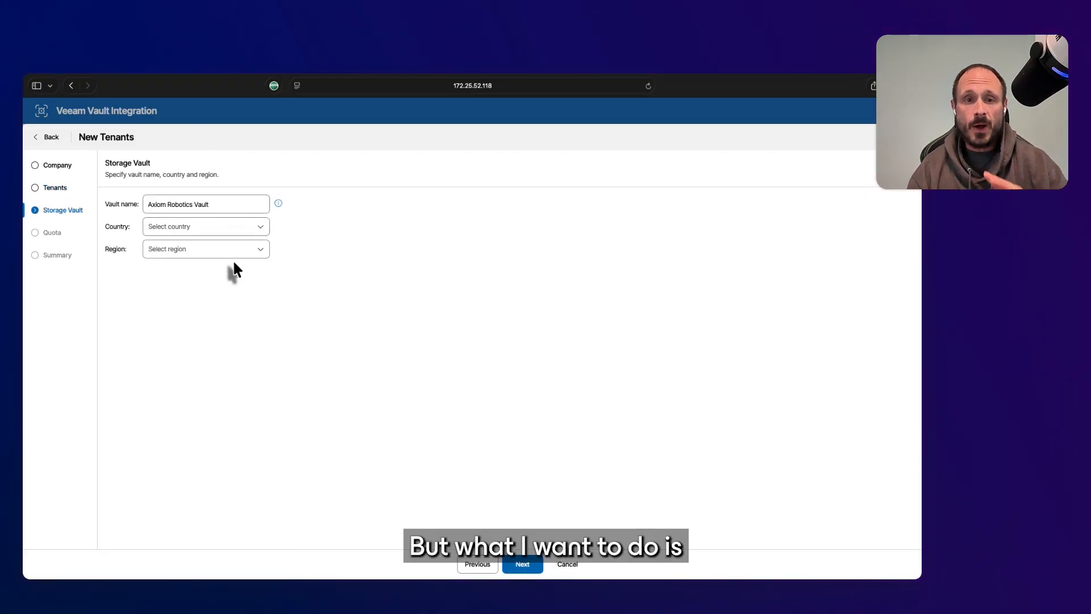
Add My Company and comp1 to the selection, using the VSPC DEMO Account Advanced Core subscription
click(64, 171)
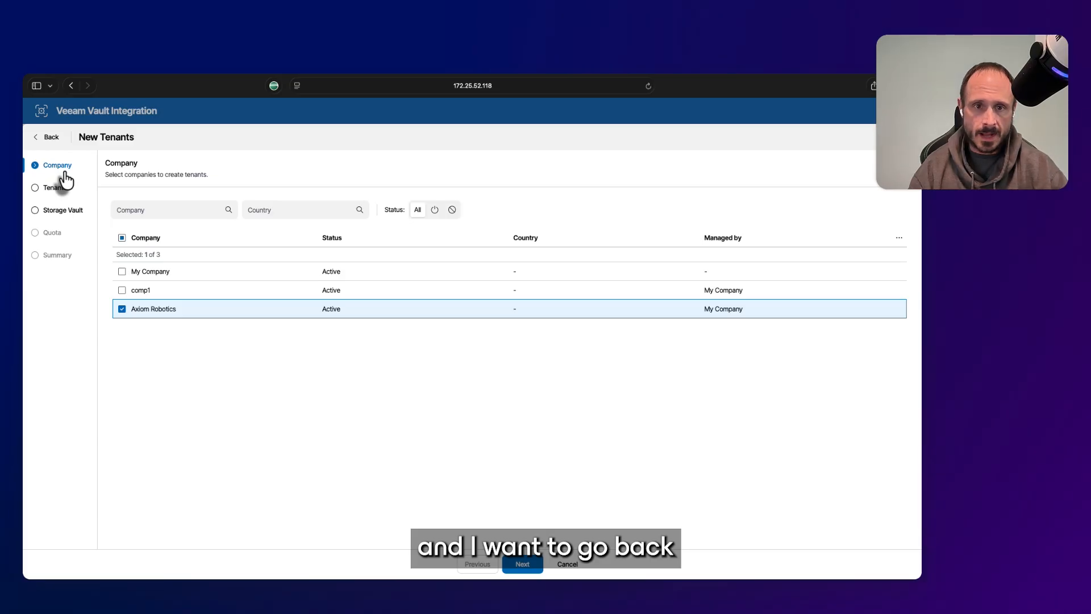
click(122, 273)
click(121, 291)
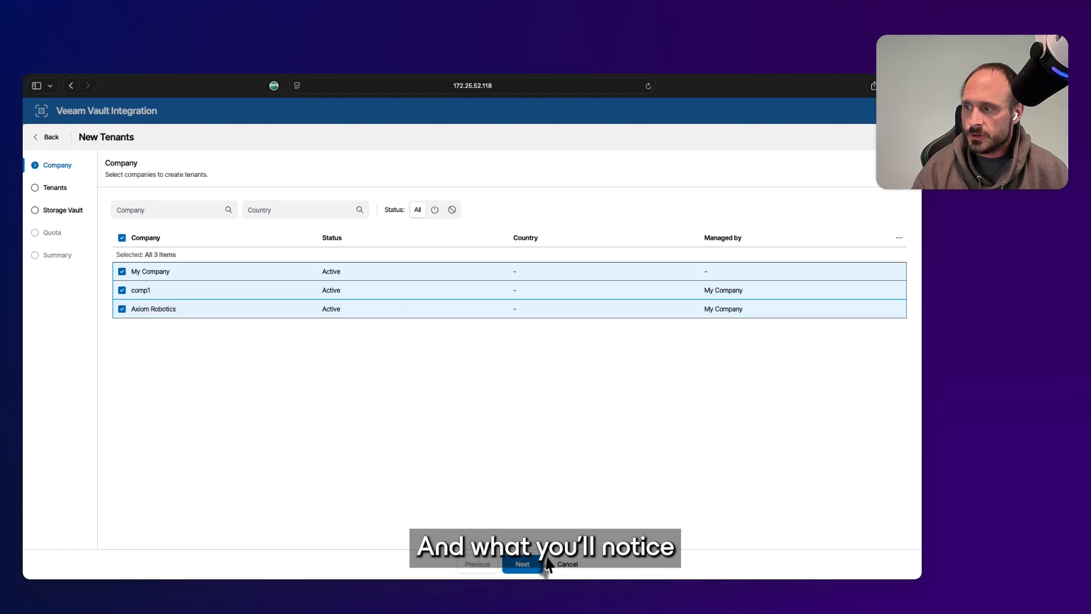
click(522, 564)
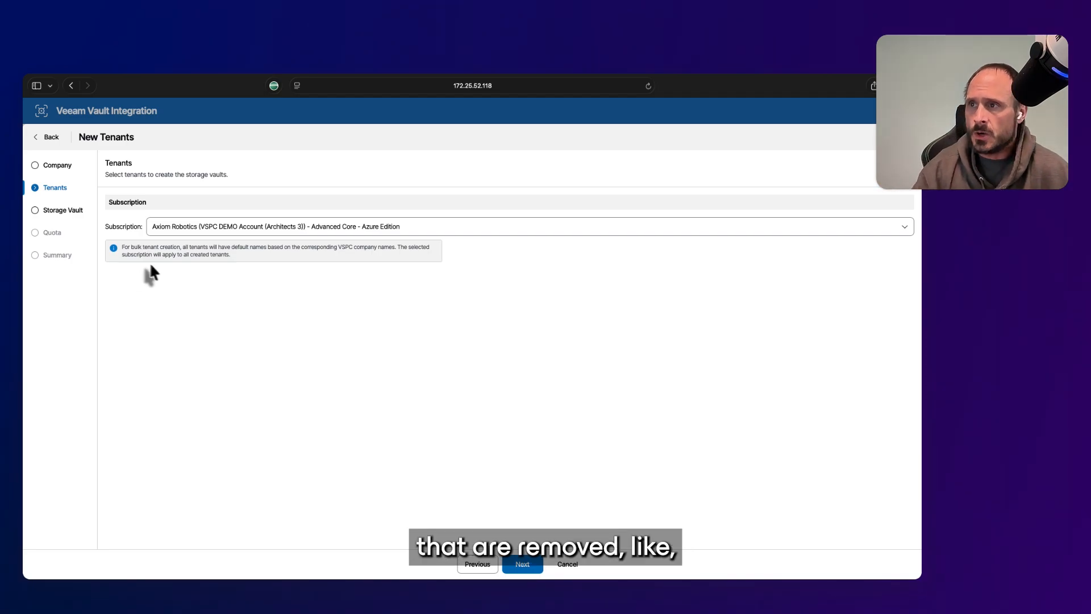
click(209, 228)
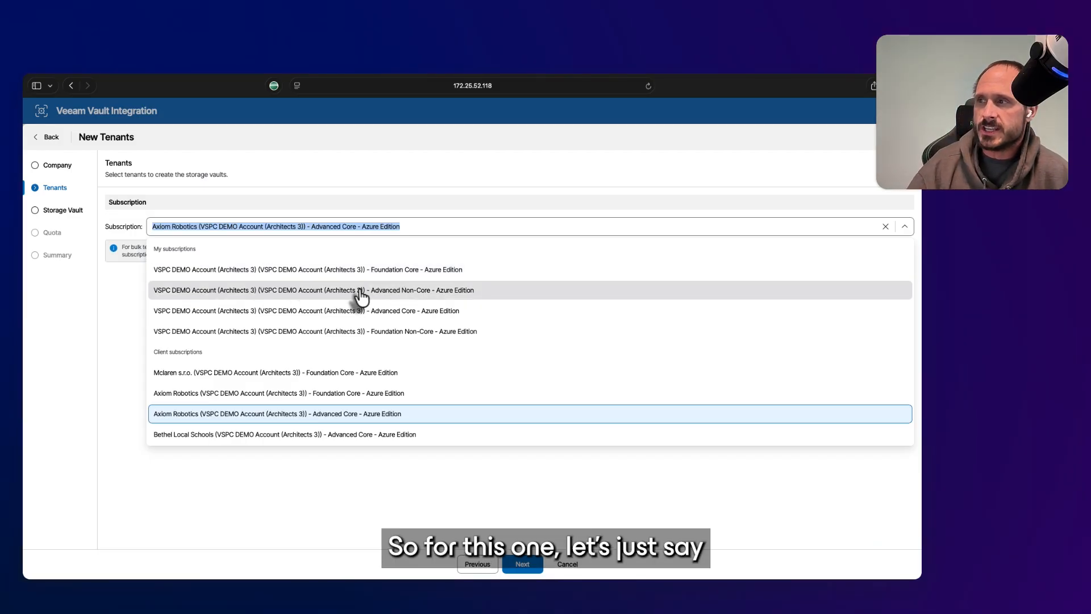
click(392, 312)
click(518, 565)
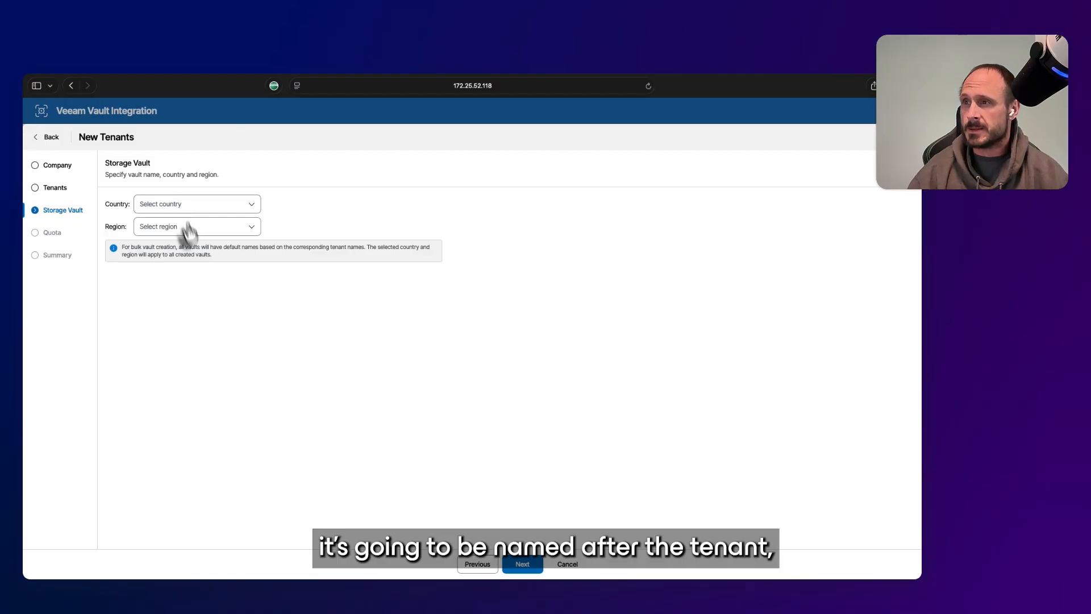
Place the vaults in country United States, region East US 2
click(251, 211)
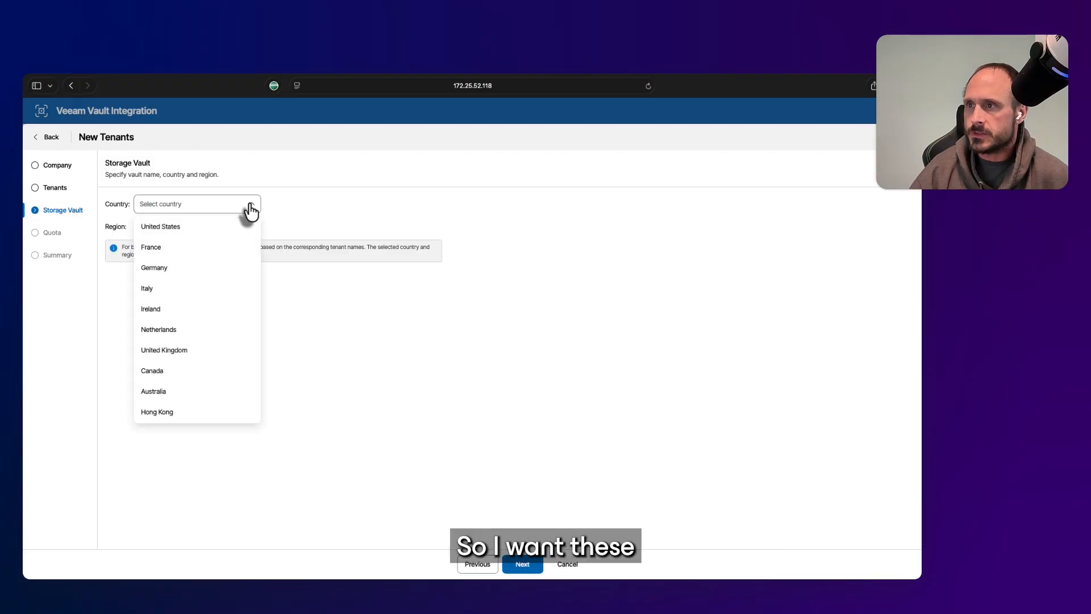
click(180, 230)
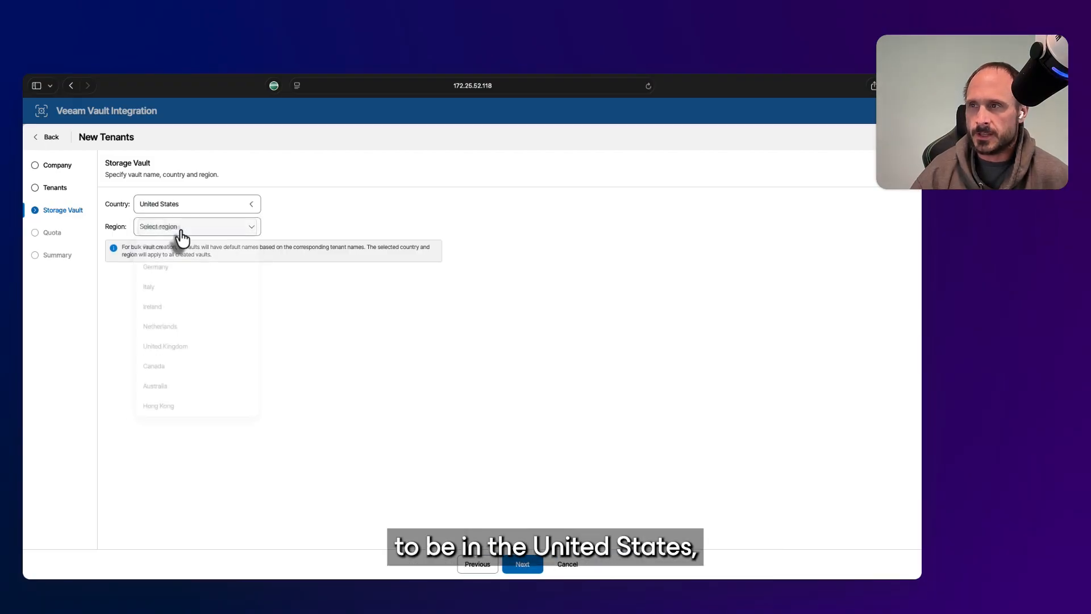
click(248, 230)
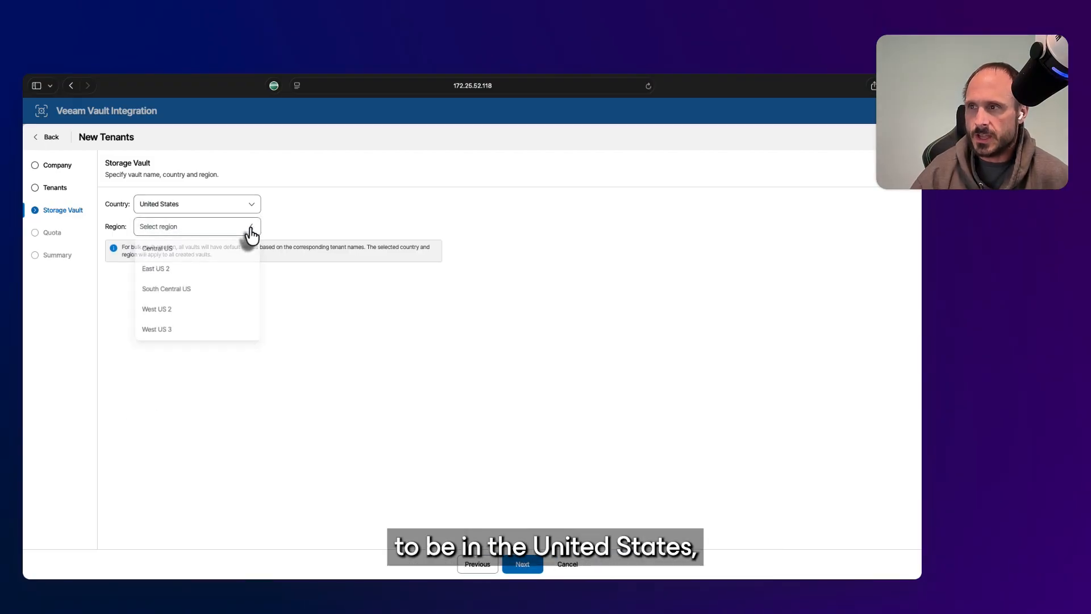
click(185, 270)
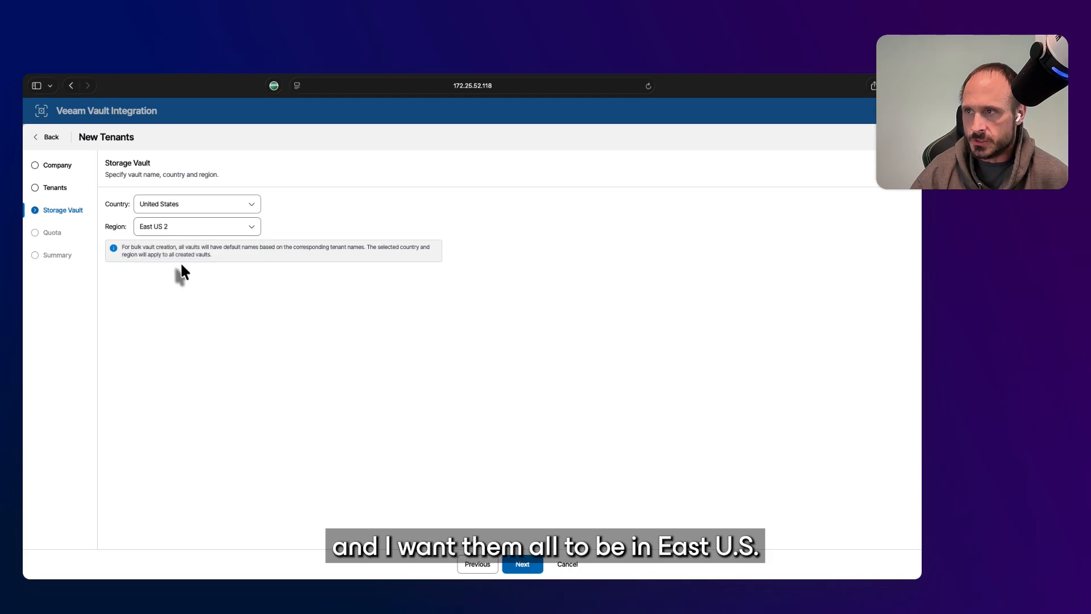
click(530, 570)
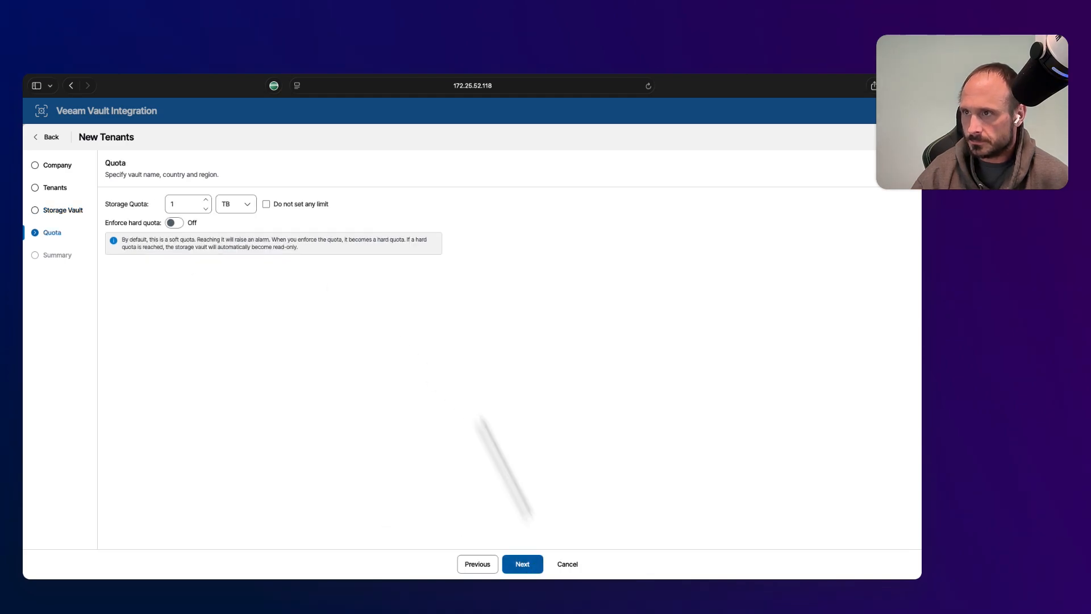
Give the vaults a 1 TB storage quota with Enforce hard quota turned on
click(177, 204)
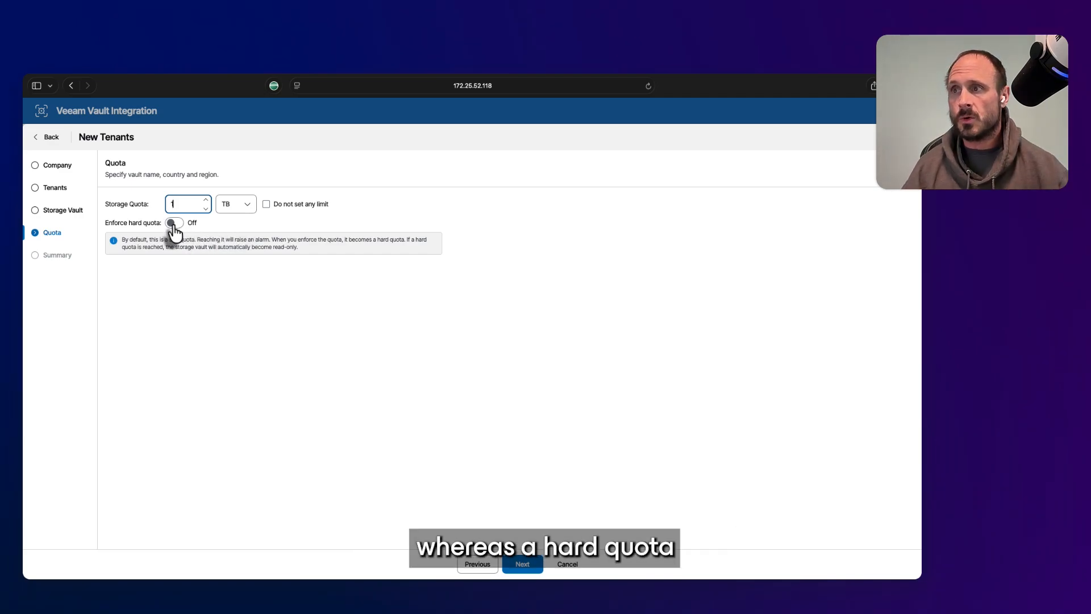
click(174, 225)
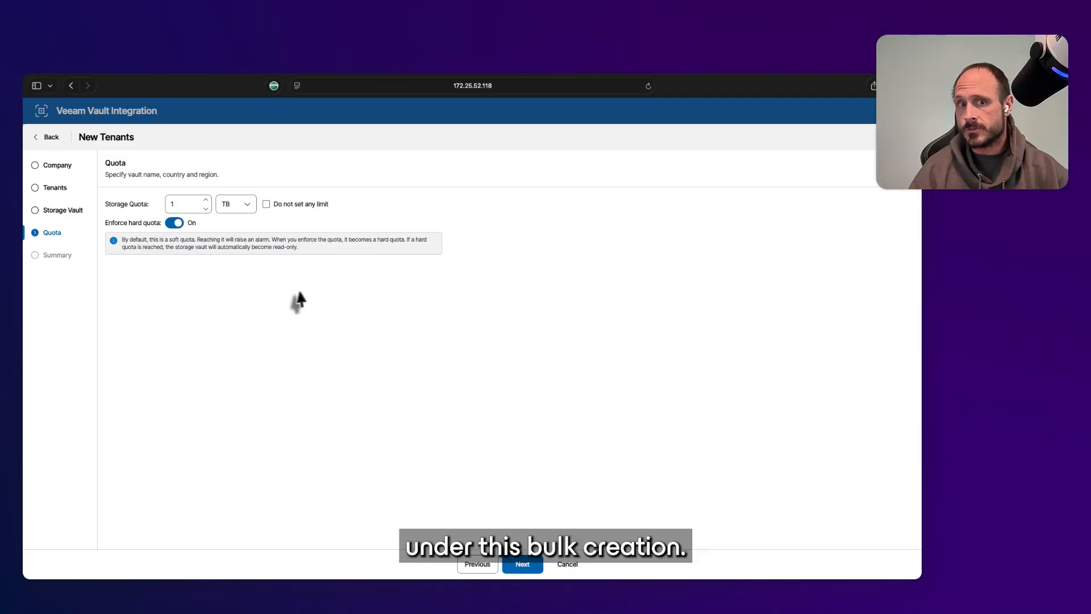
click(523, 563)
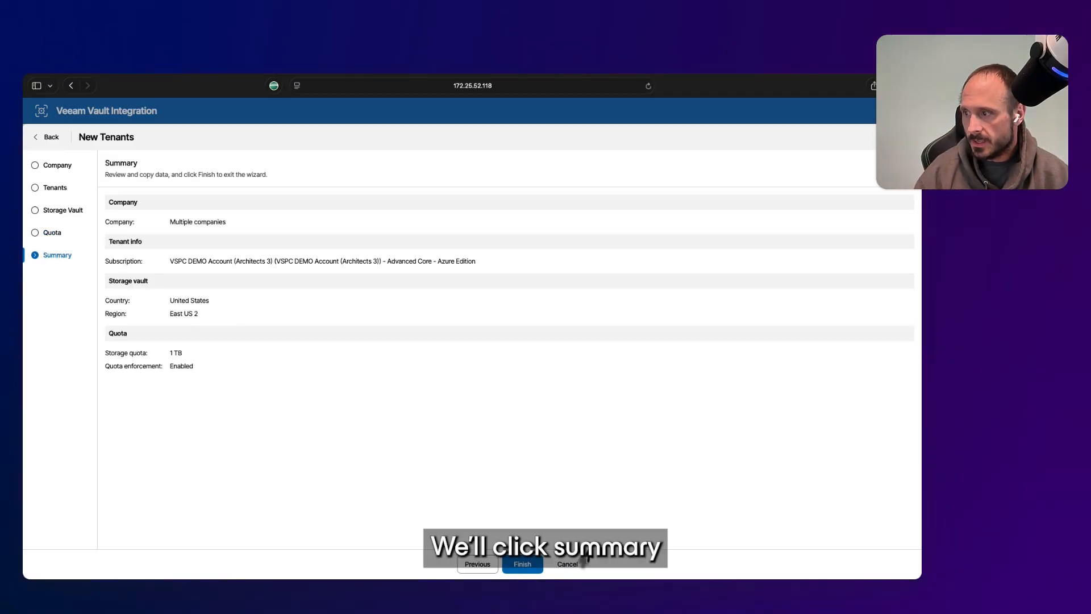
Finish the wizard, search tenants for 'axiom', and switch to the Storage Vaults list
click(522, 564)
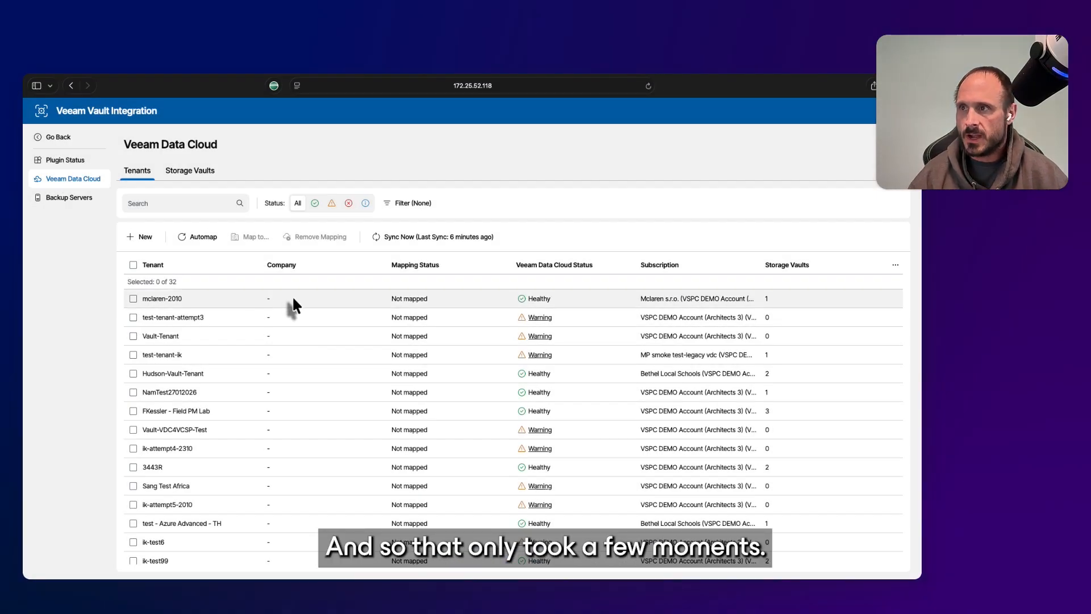
click(186, 205)
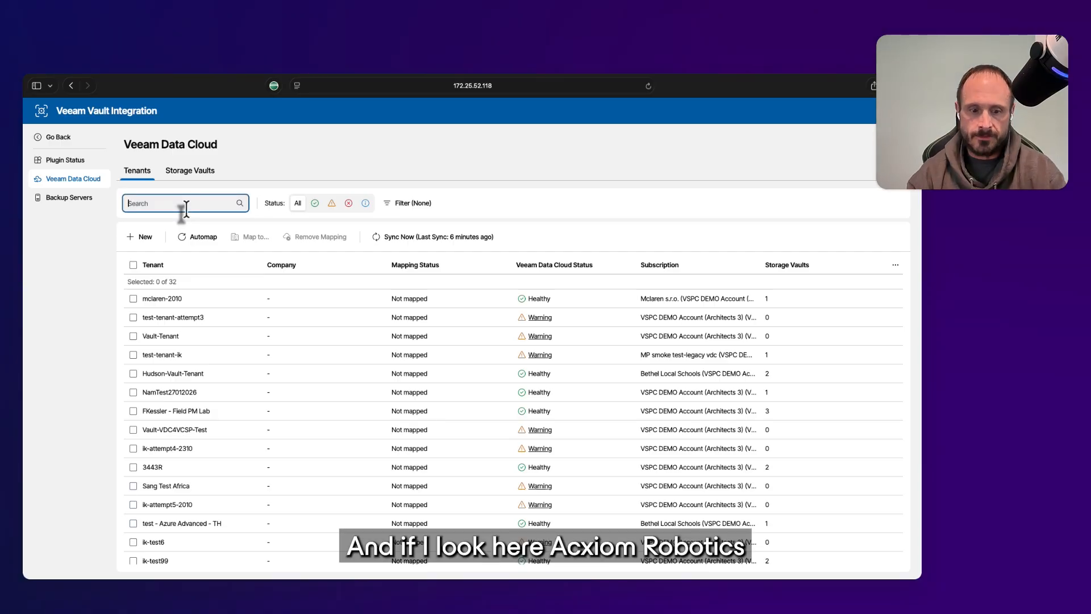
text(axiom)
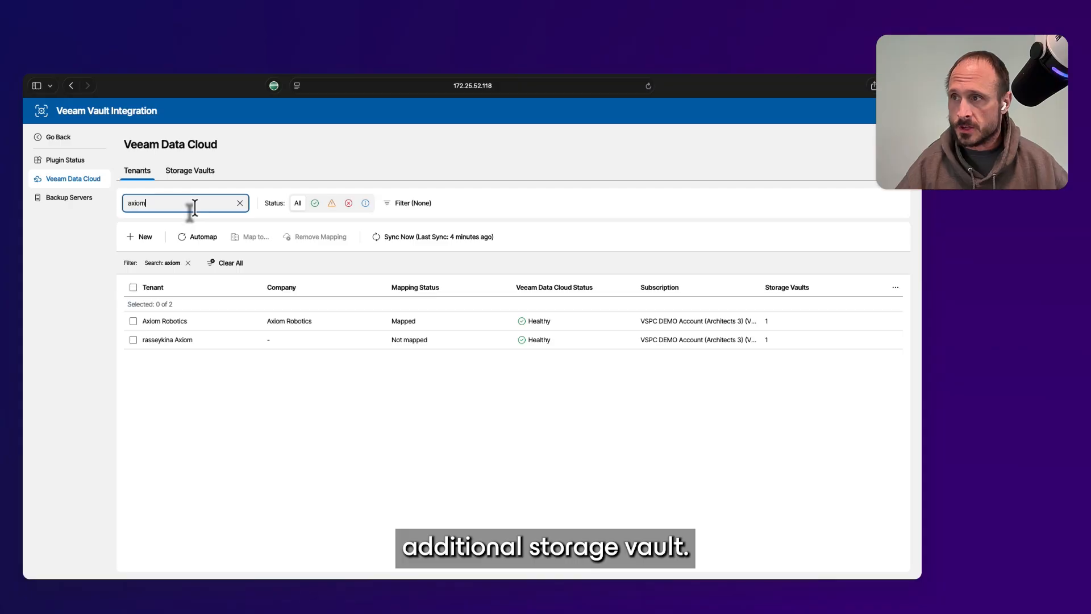
click(196, 171)
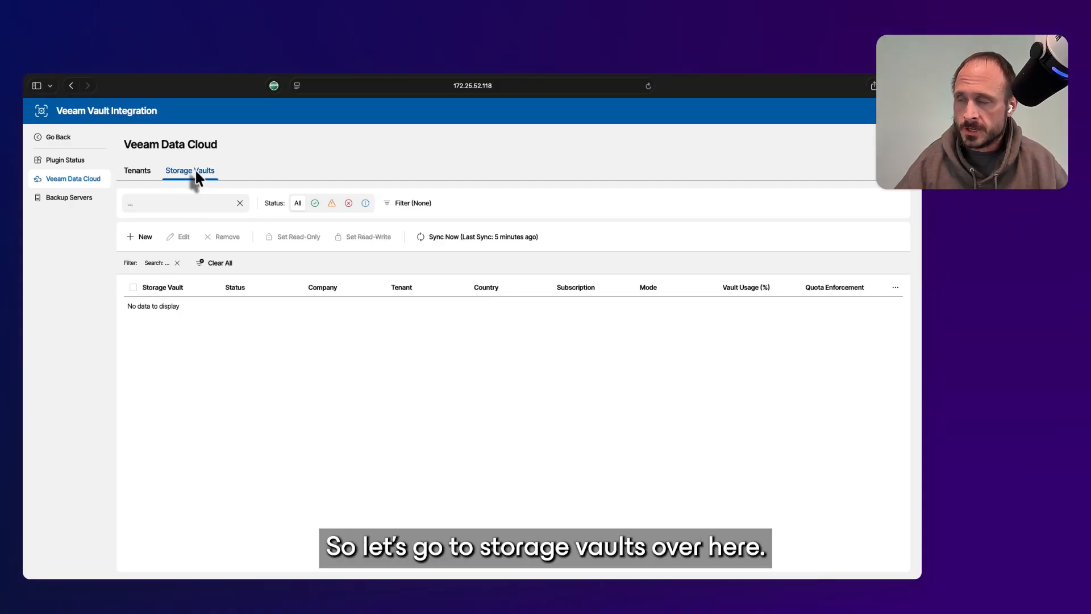
Filter storage vaults by 'axiom', select Axiom Robotics Vault, and start a New Storage Vault
click(183, 208)
text(a)
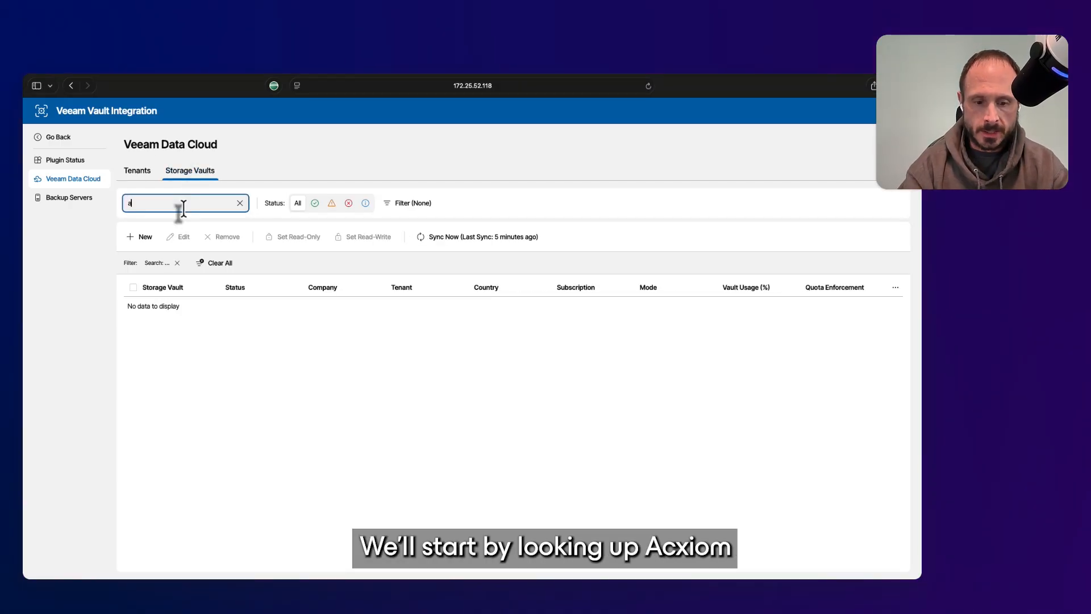
text(xiom)
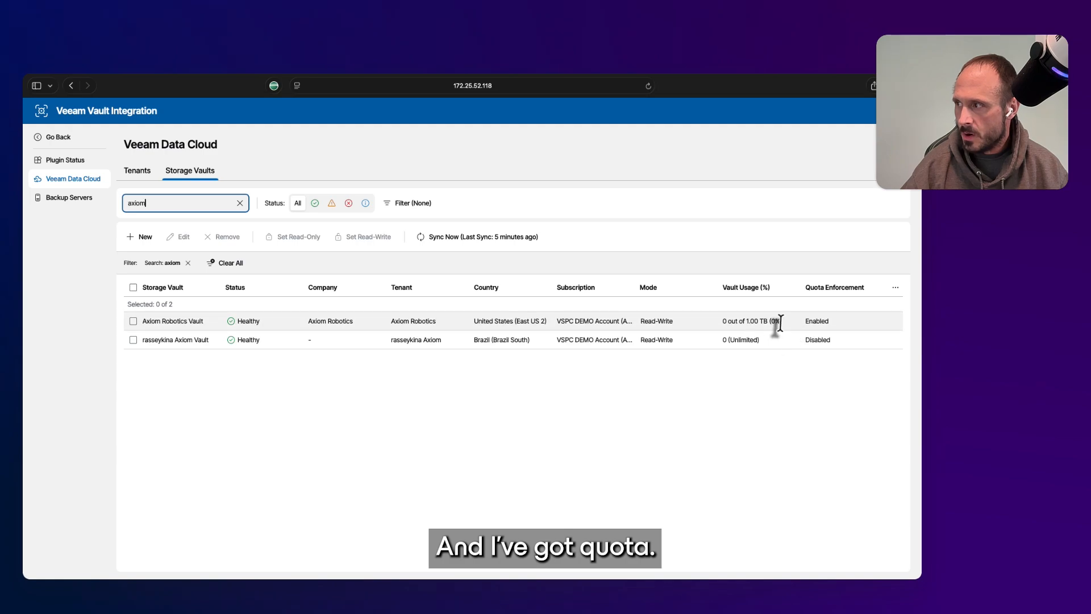
click(134, 321)
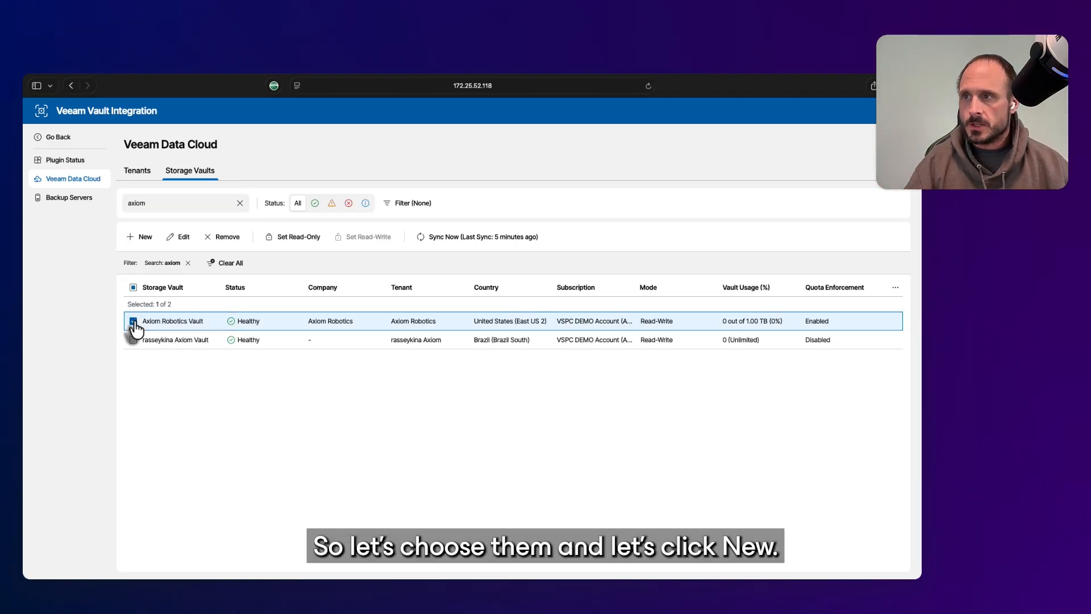
click(141, 237)
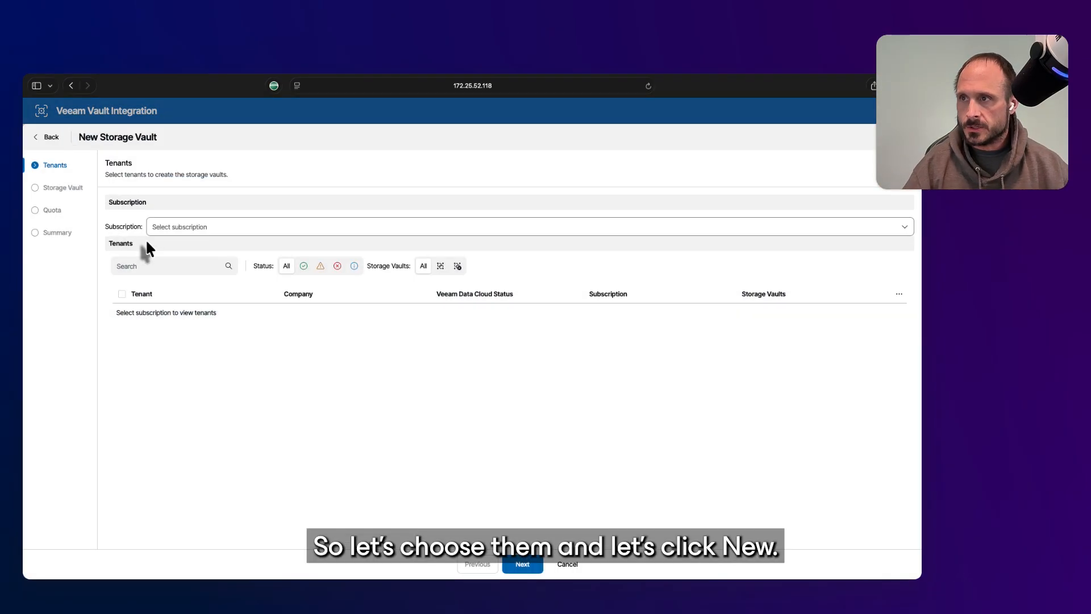
Try the Axiom Robotics Foundation Core subscription, then switch to Advanced Core - Azure Edition
click(207, 227)
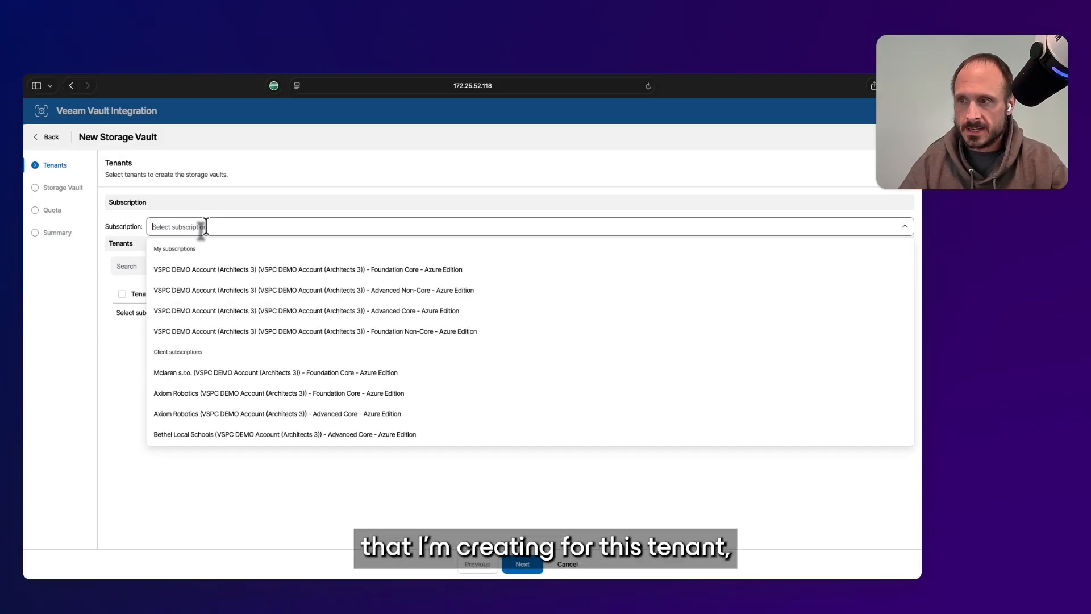
click(212, 395)
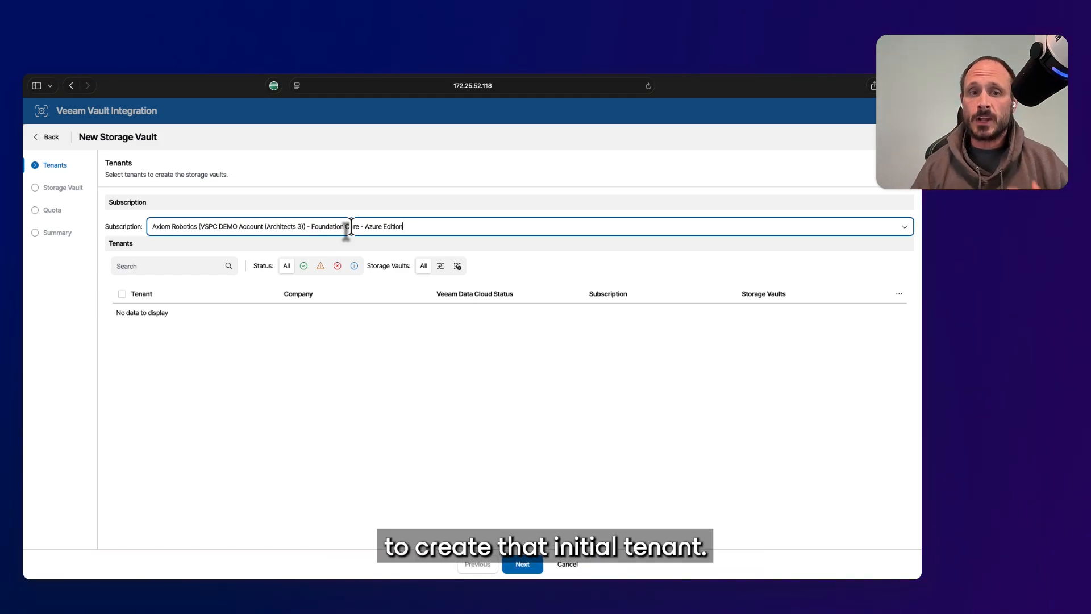
click(400, 226)
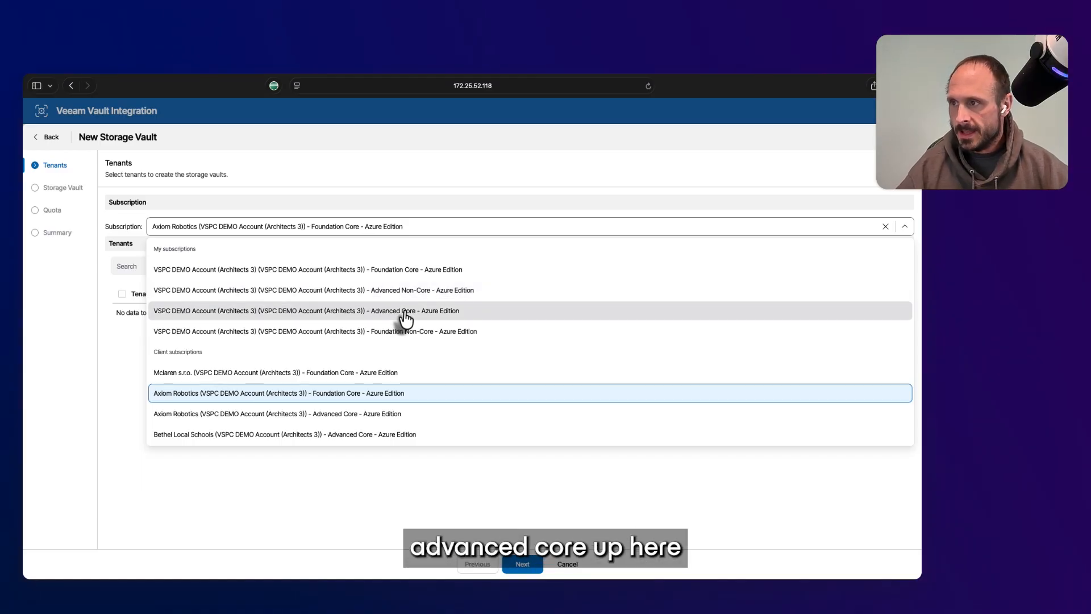
click(320, 310)
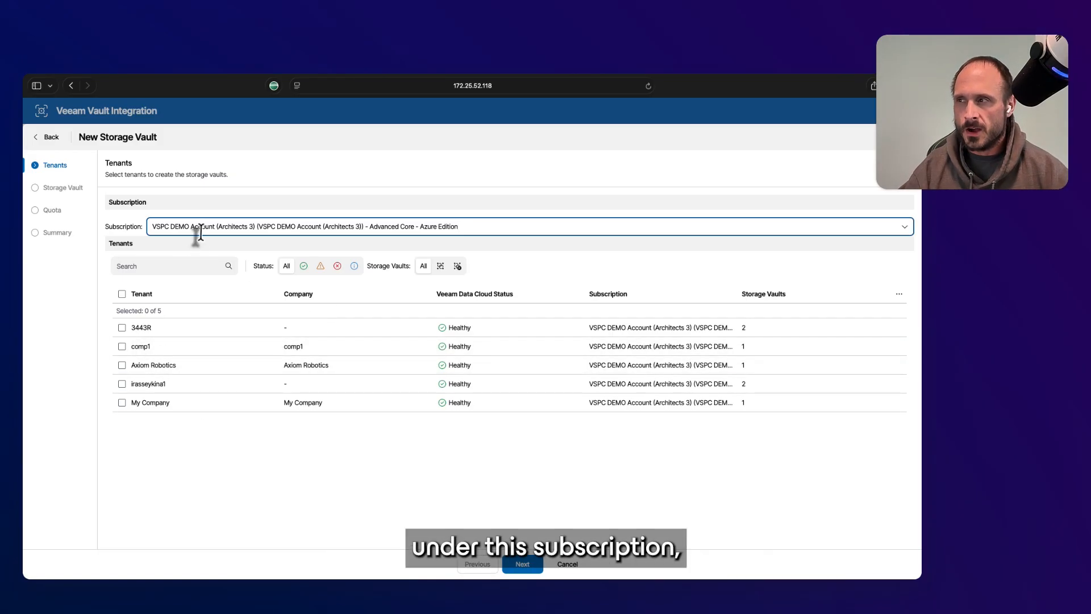
Narrow the tenant selection to Axiom Robotics only, dropping 3443R and comp1, and continue to Storage Vault
click(121, 366)
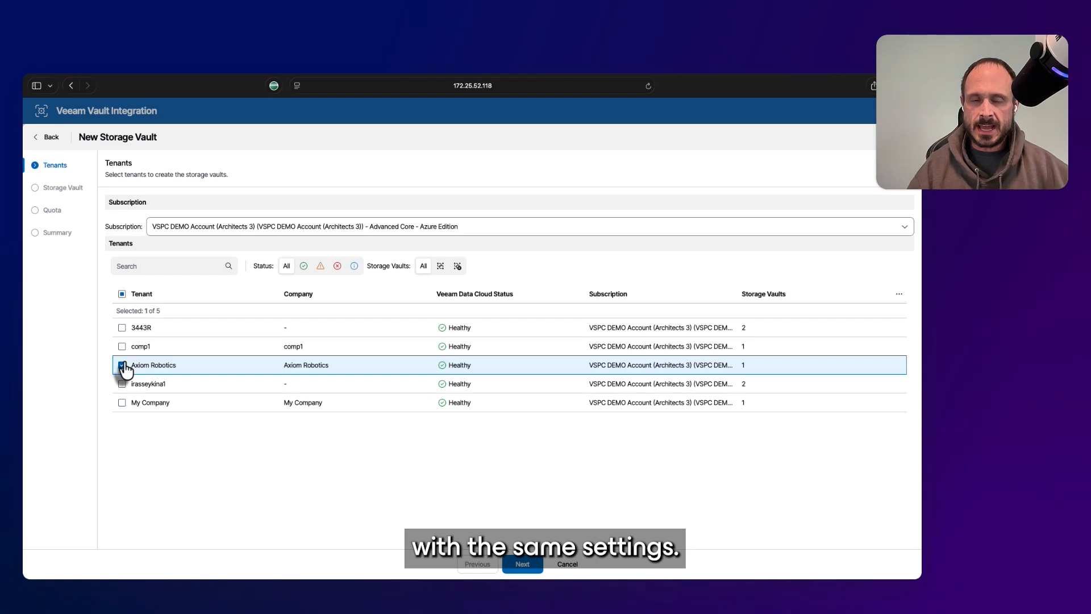
click(122, 328)
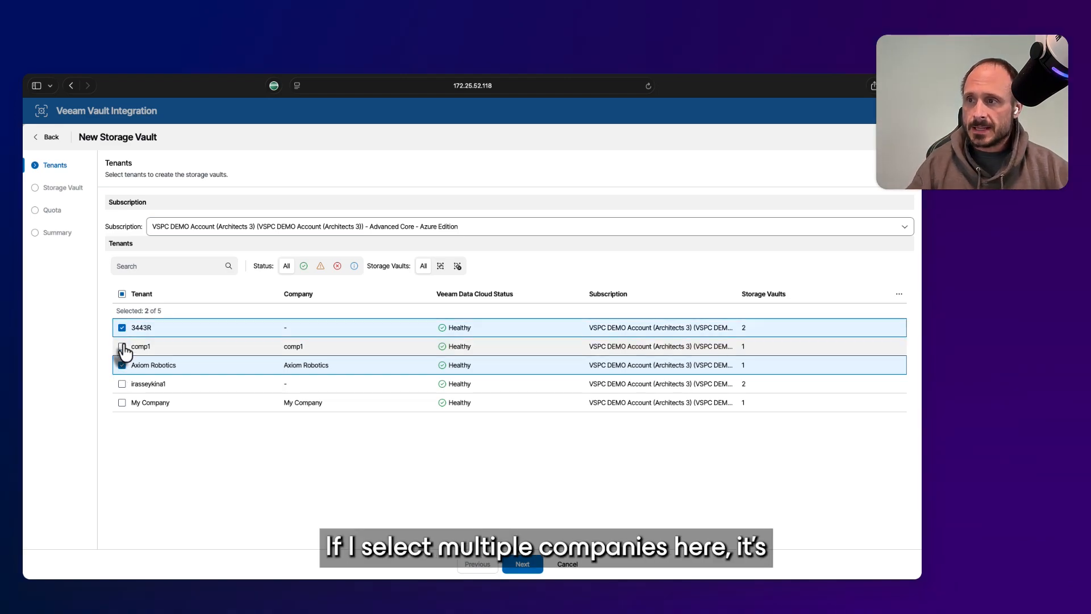
click(122, 346)
click(522, 564)
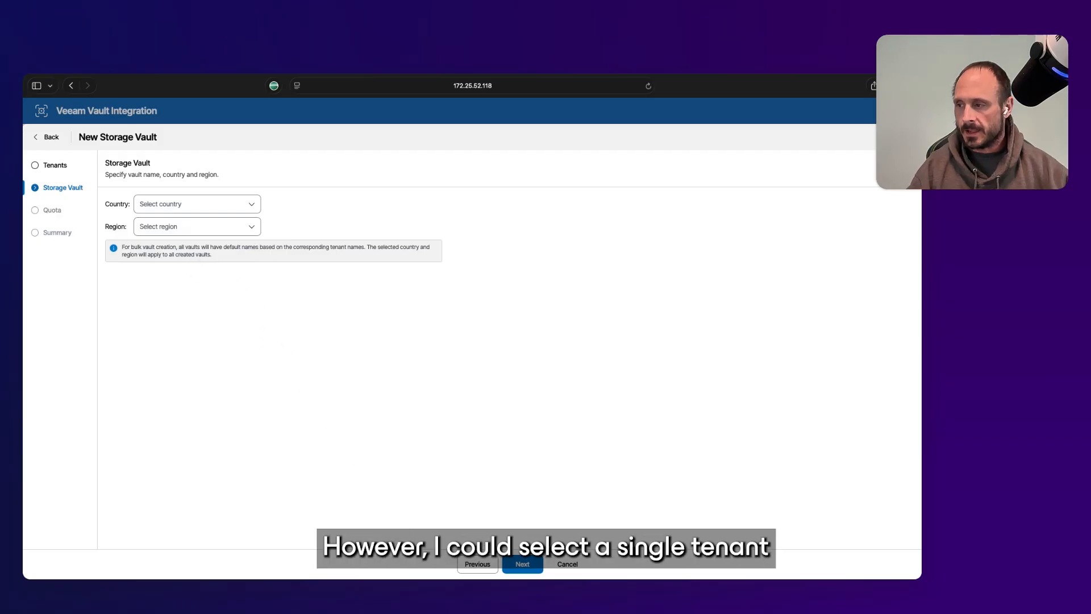
click(477, 565)
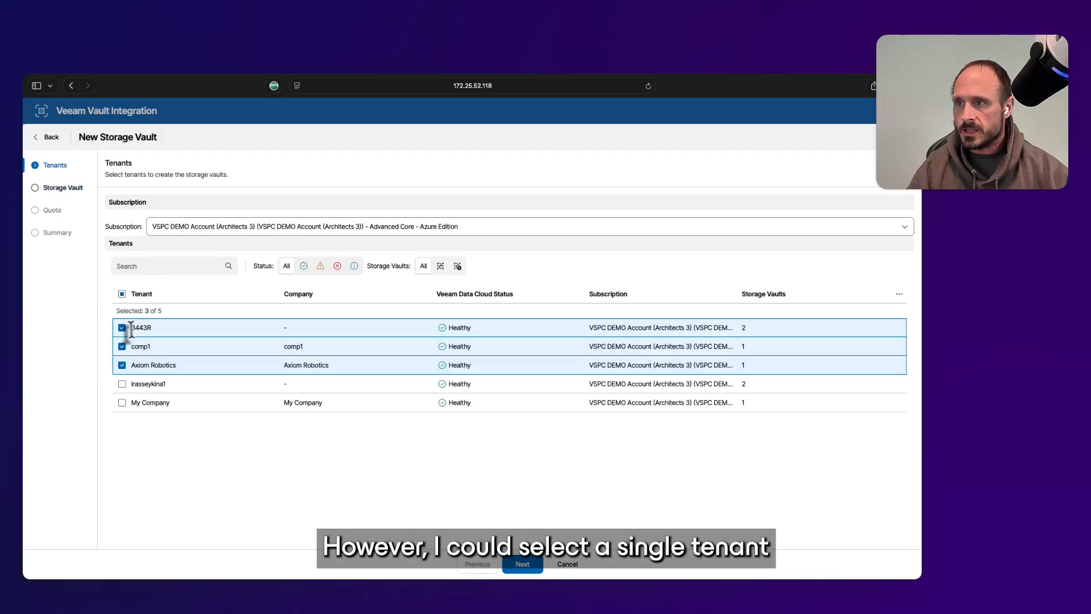
click(122, 328)
click(123, 346)
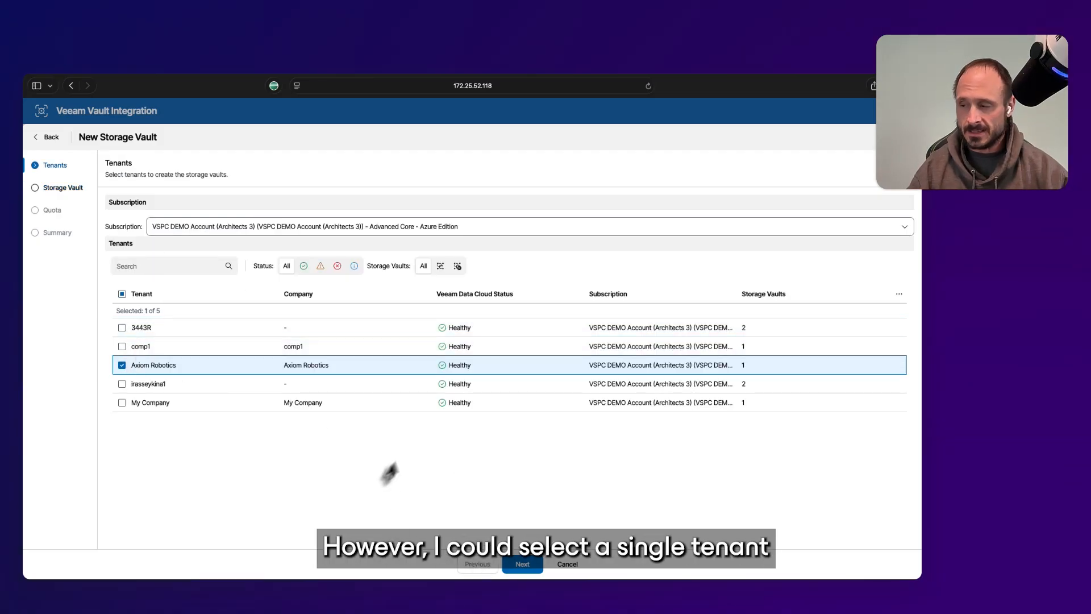
click(522, 569)
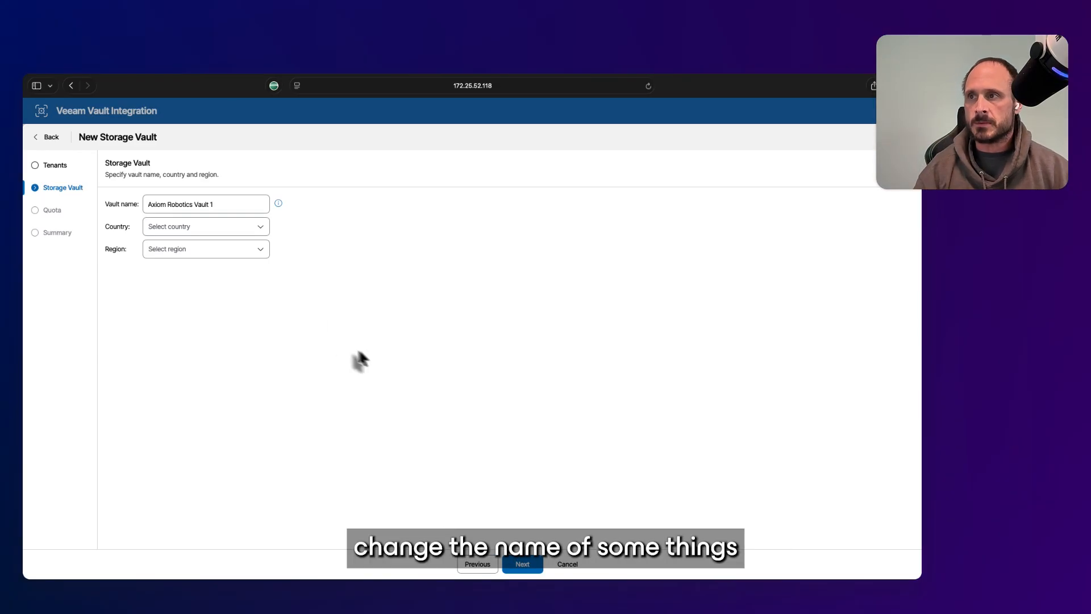
Name the vault 'Axiom Robotics Vault - DR' and place it in United States, West US 3
click(216, 205)
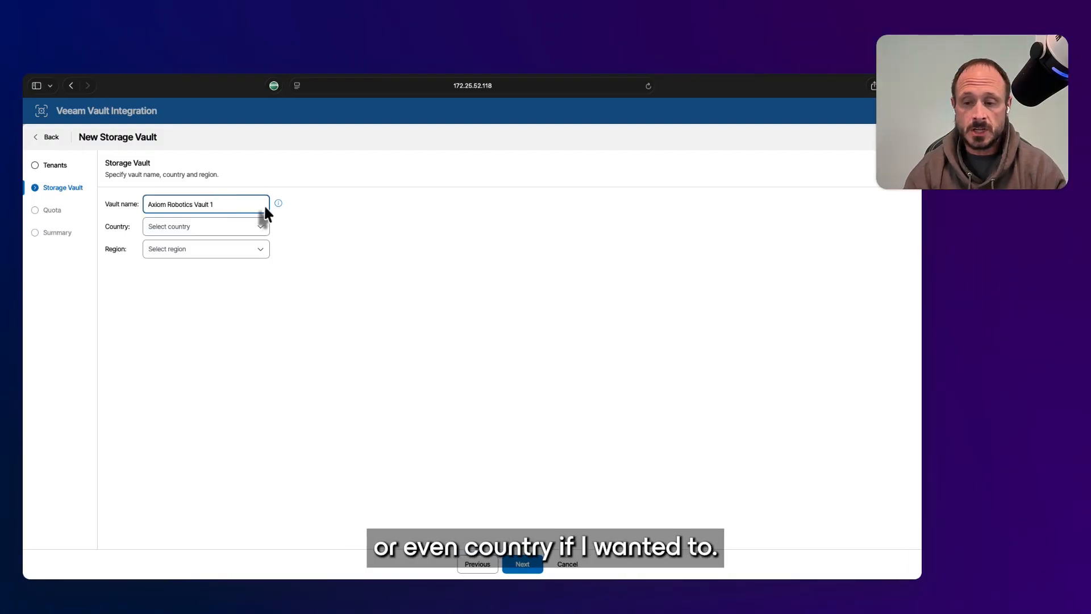
text(-)
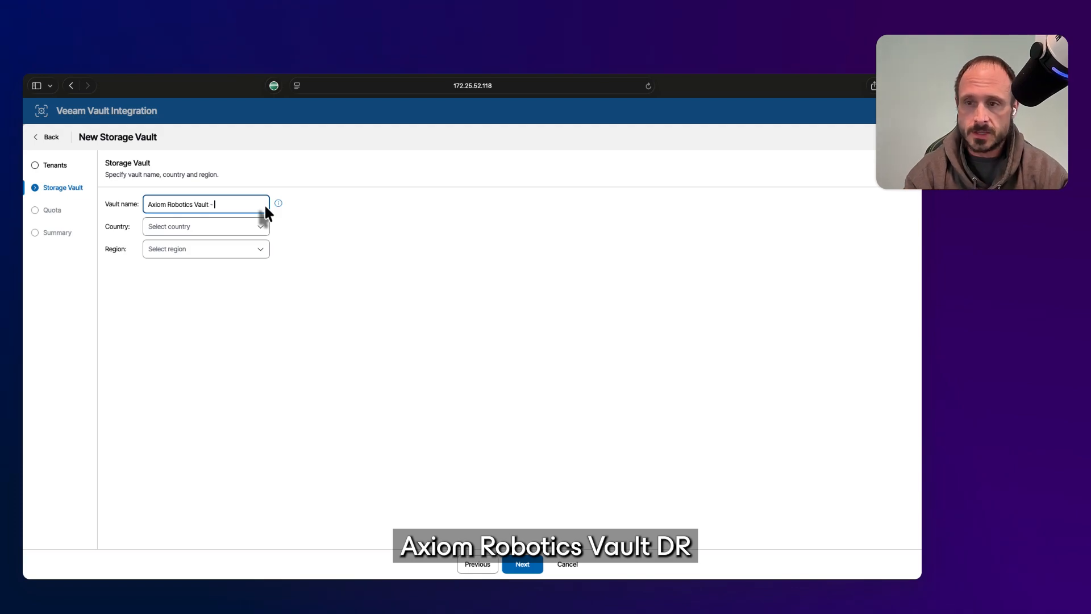
text( DR)
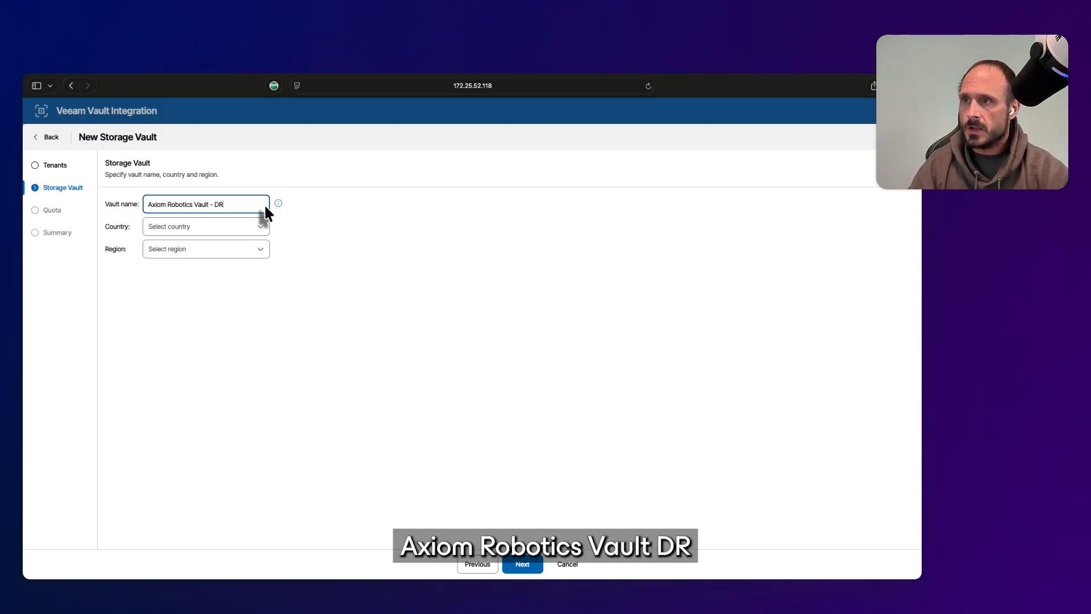
click(261, 228)
click(206, 247)
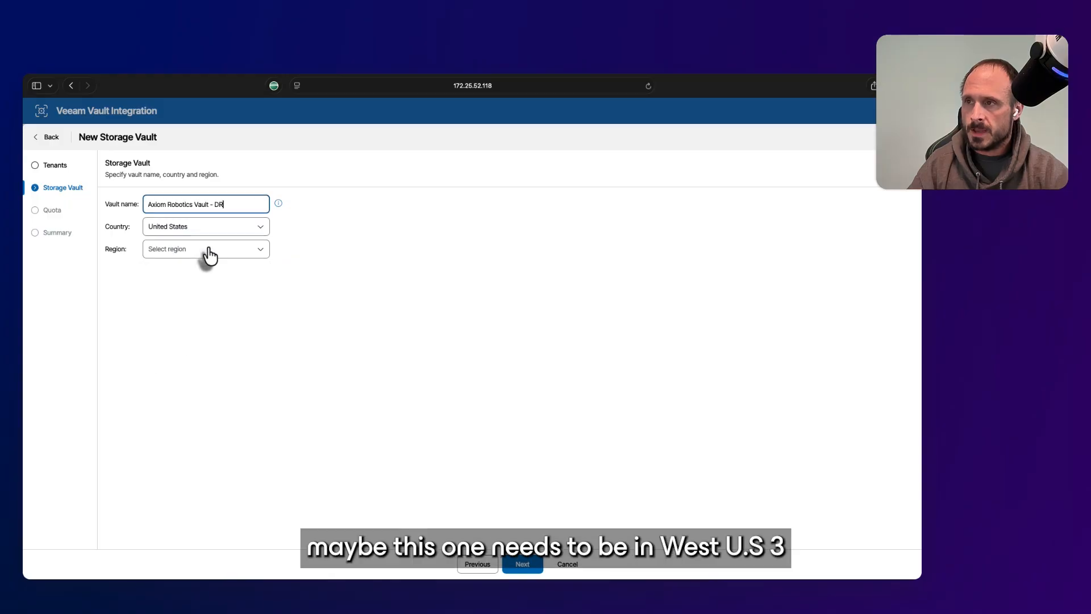
click(209, 250)
click(189, 354)
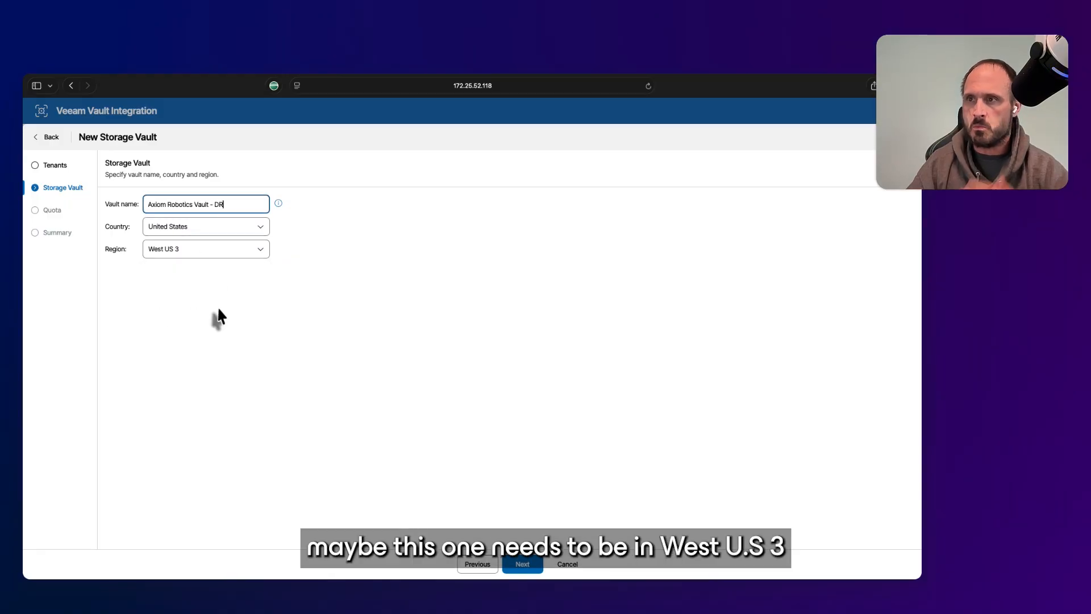
click(518, 566)
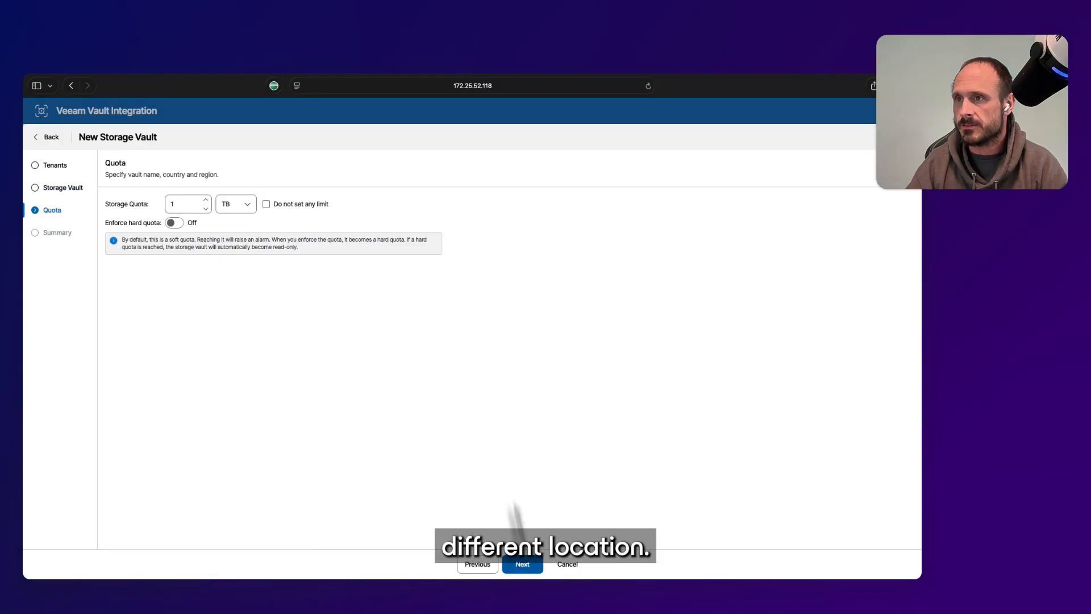
Keep the 1 TB storage quota without hard enforcement and finish creating the DR vault
click(177, 205)
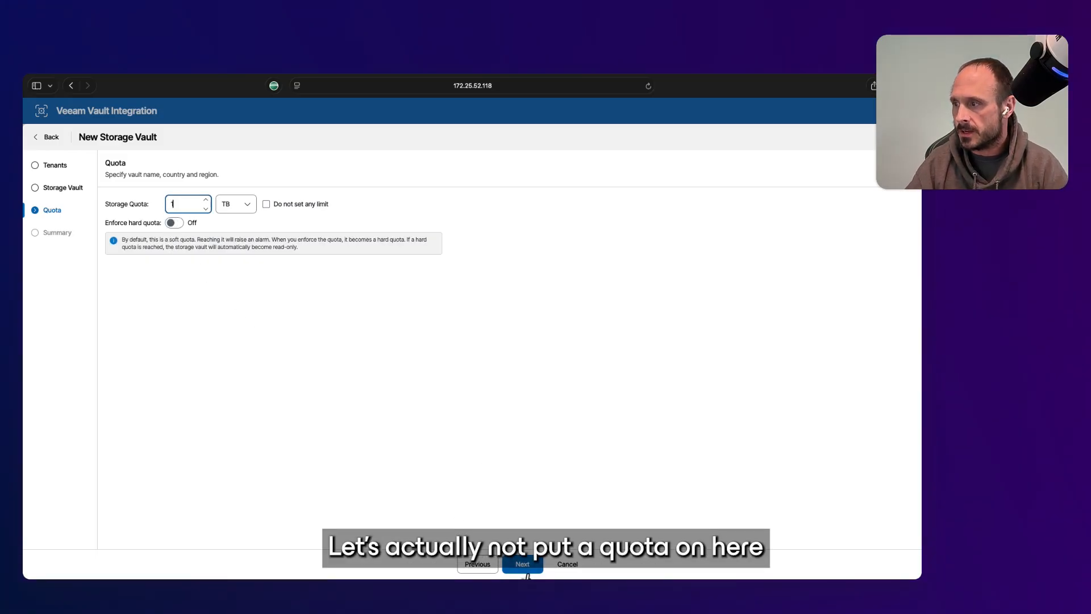
click(522, 566)
click(526, 569)
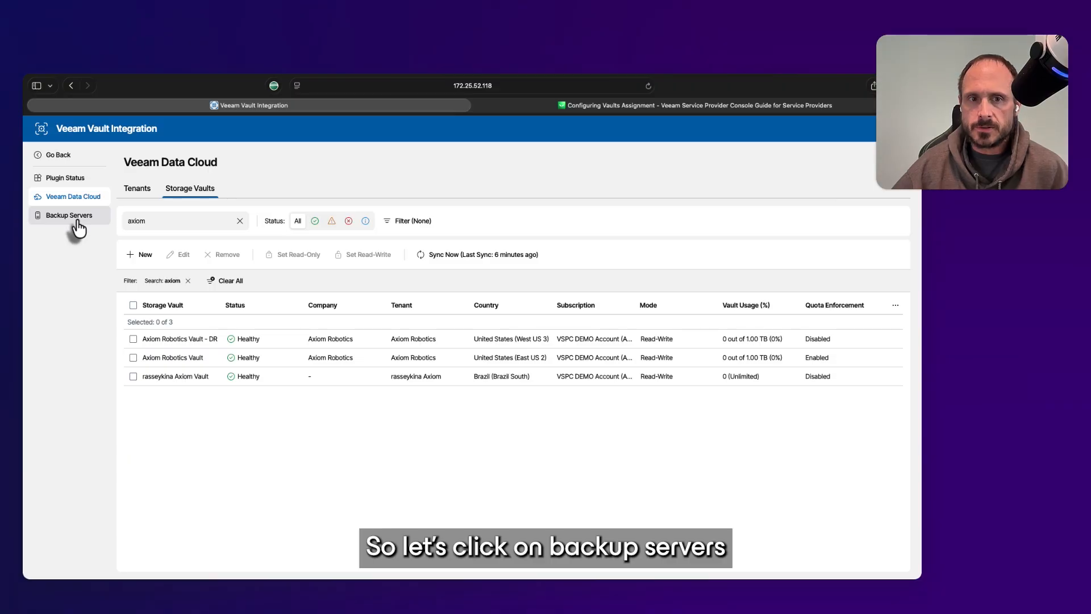
Select backup server lsm-lvbr8 in the Backup Servers list and view its vault management
click(77, 222)
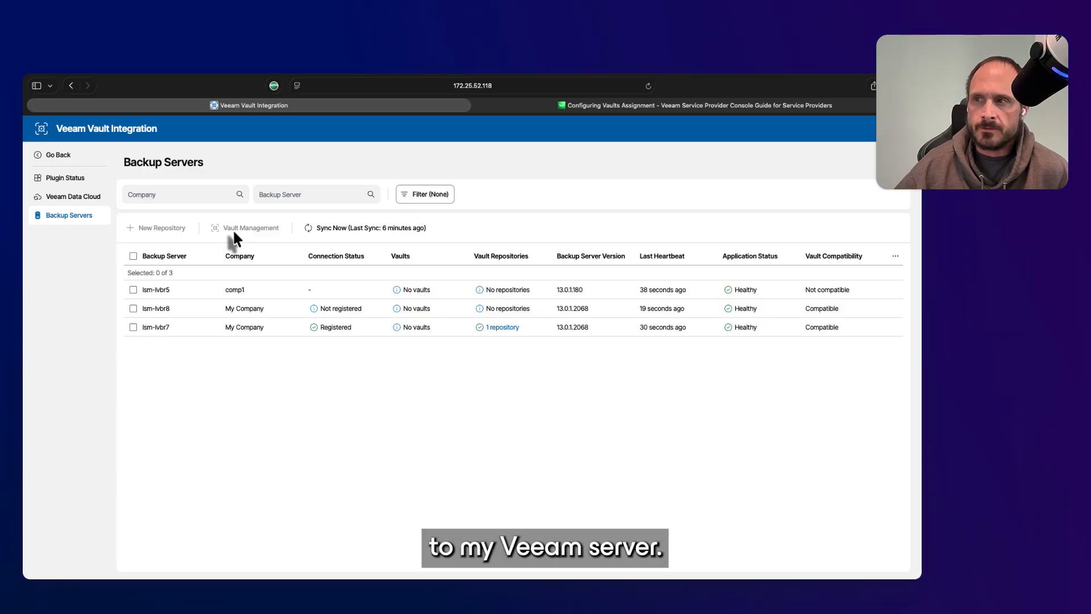
click(133, 309)
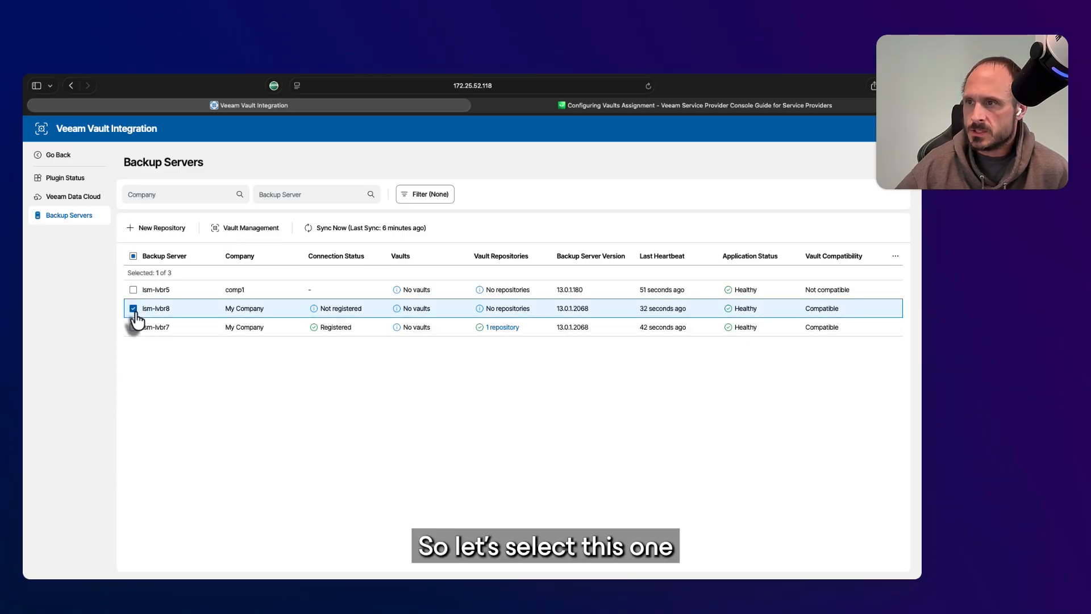
click(260, 228)
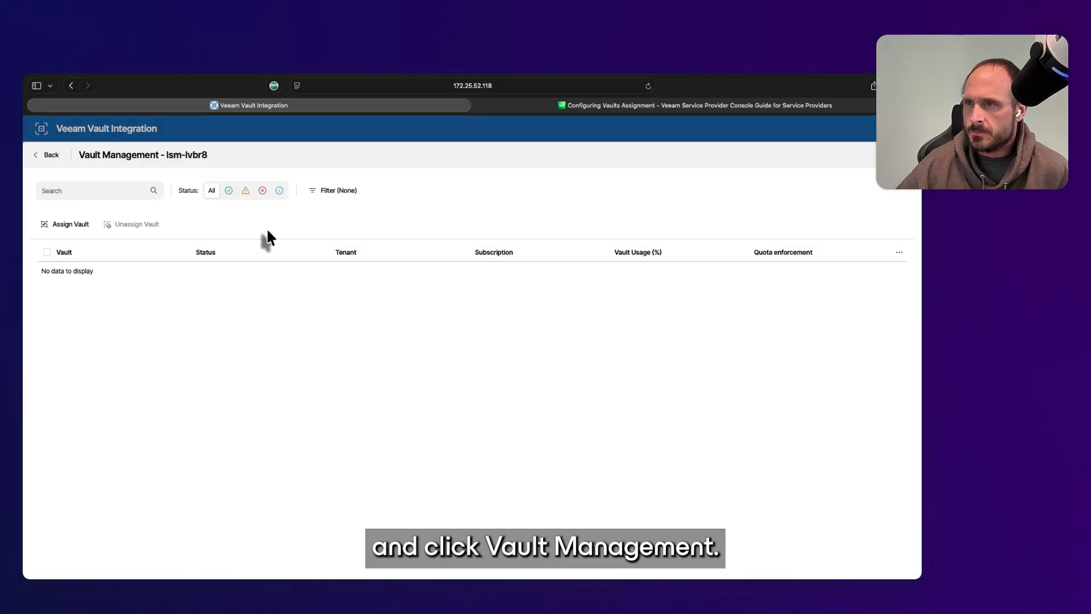
Assign My Company Vault (0 of 1.00 TB) to backup server lsm-lvbr8
click(74, 235)
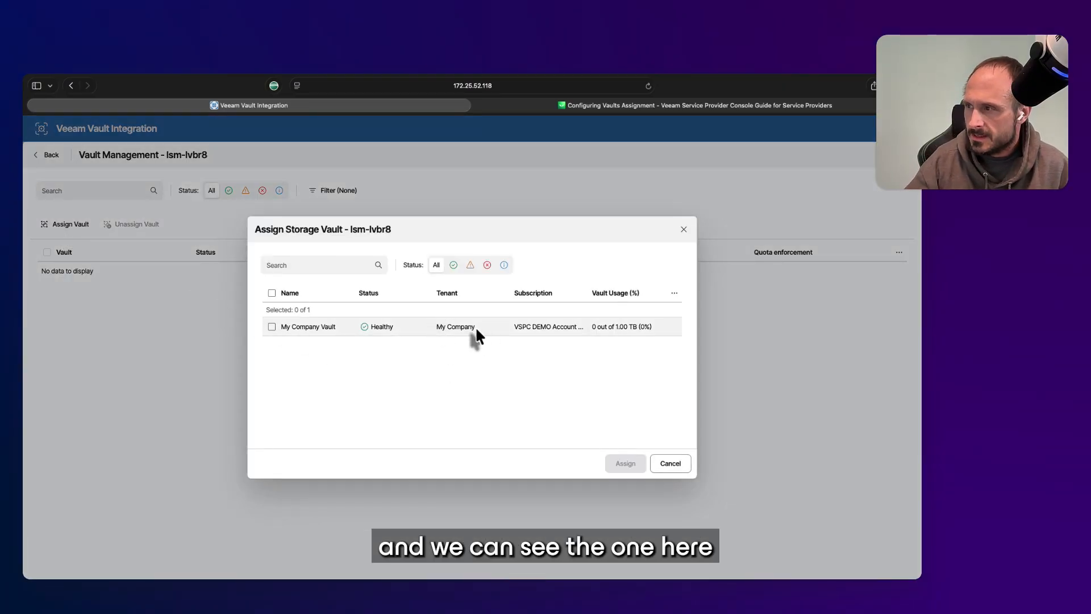
click(272, 327)
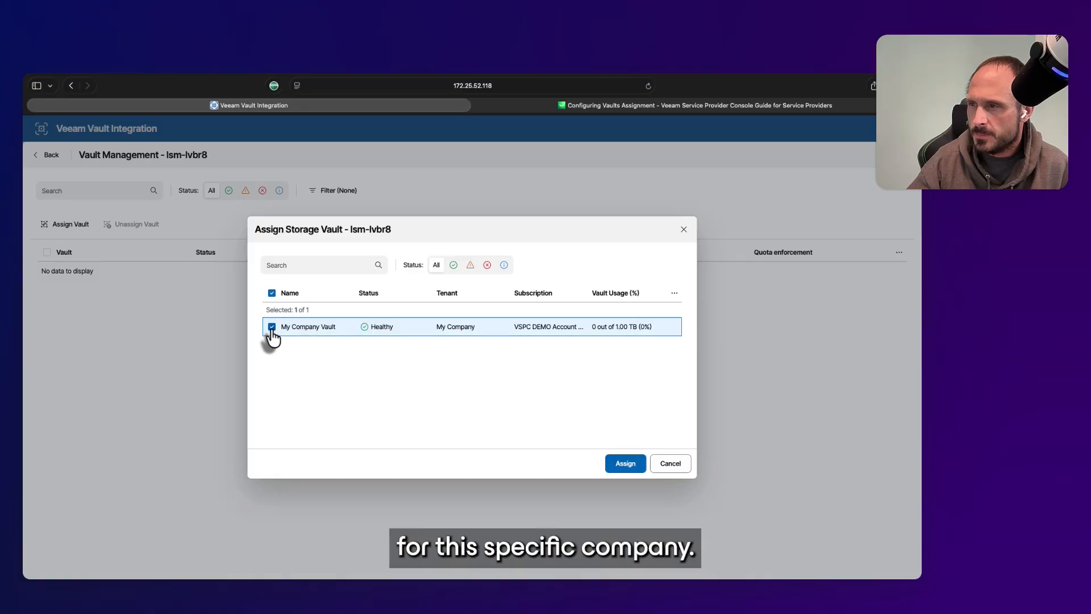
click(626, 463)
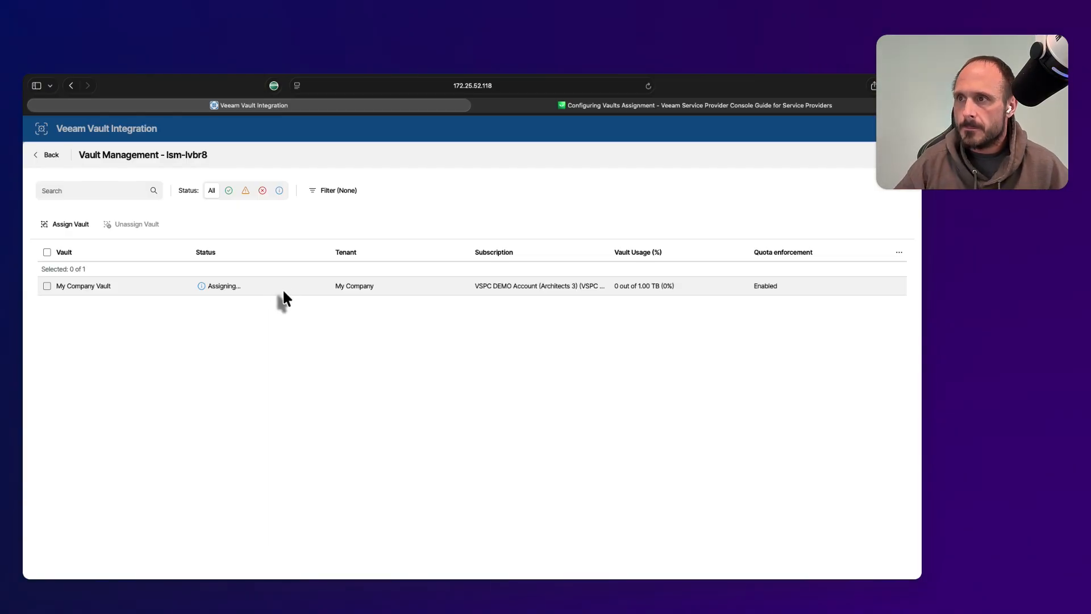
Select My Company Vault and request to unassign it from lsm-lvbr8
click(115, 291)
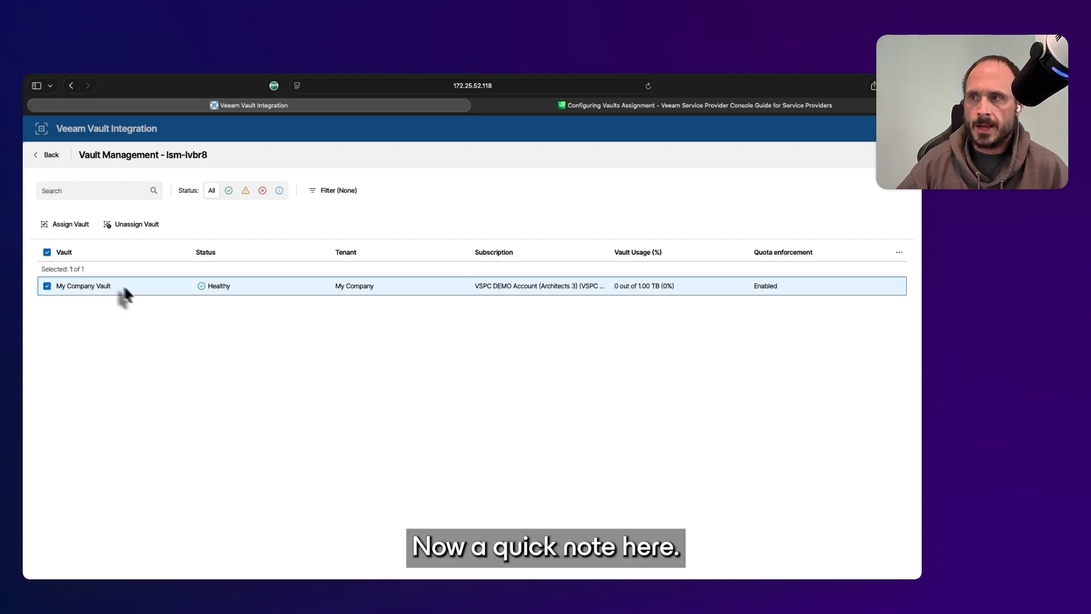
click(136, 230)
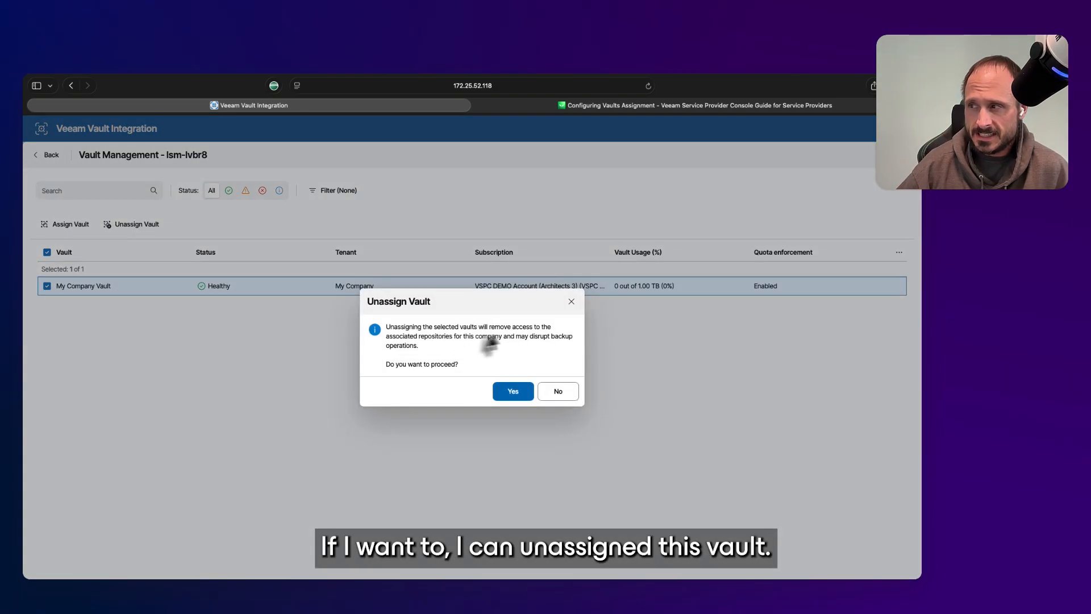
Keep My Company Vault assigned, then start and discard a New Repository for lsm-lvbr8 and lsm-lvbr7
click(556, 392)
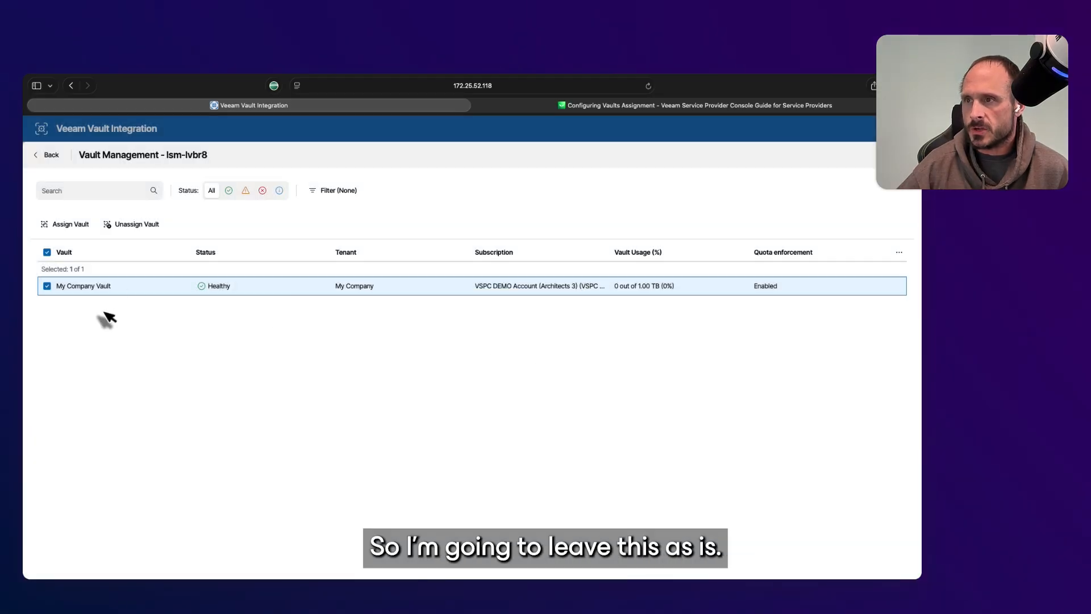
click(50, 156)
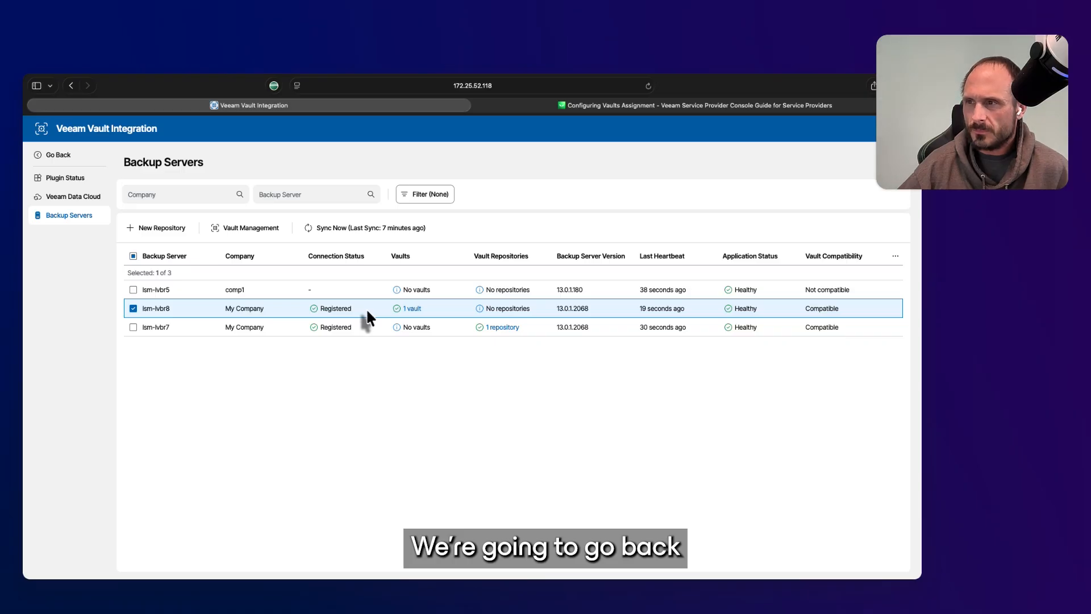
click(133, 327)
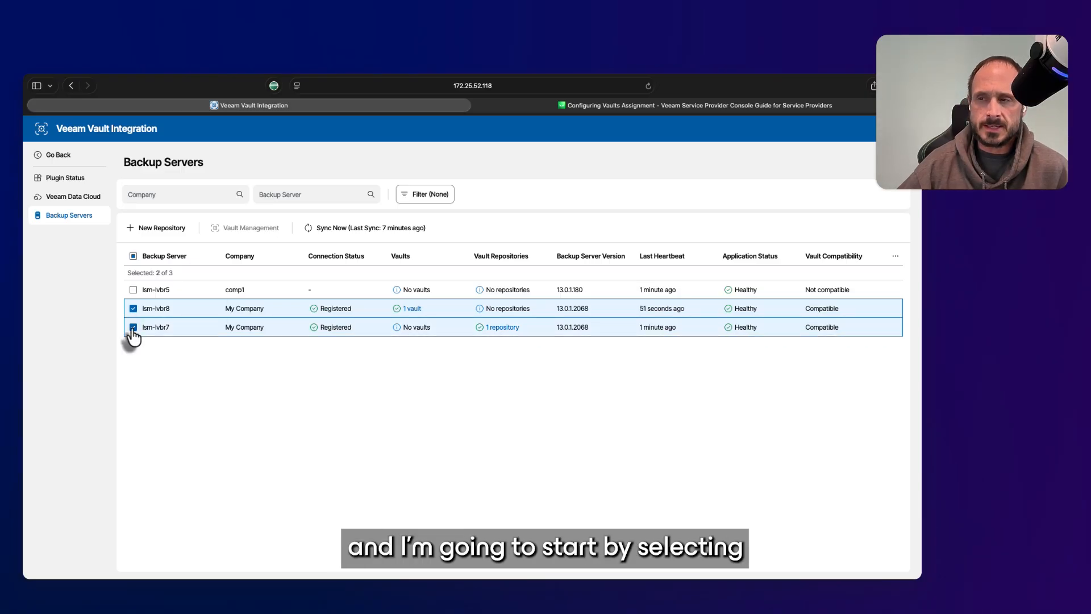
click(163, 228)
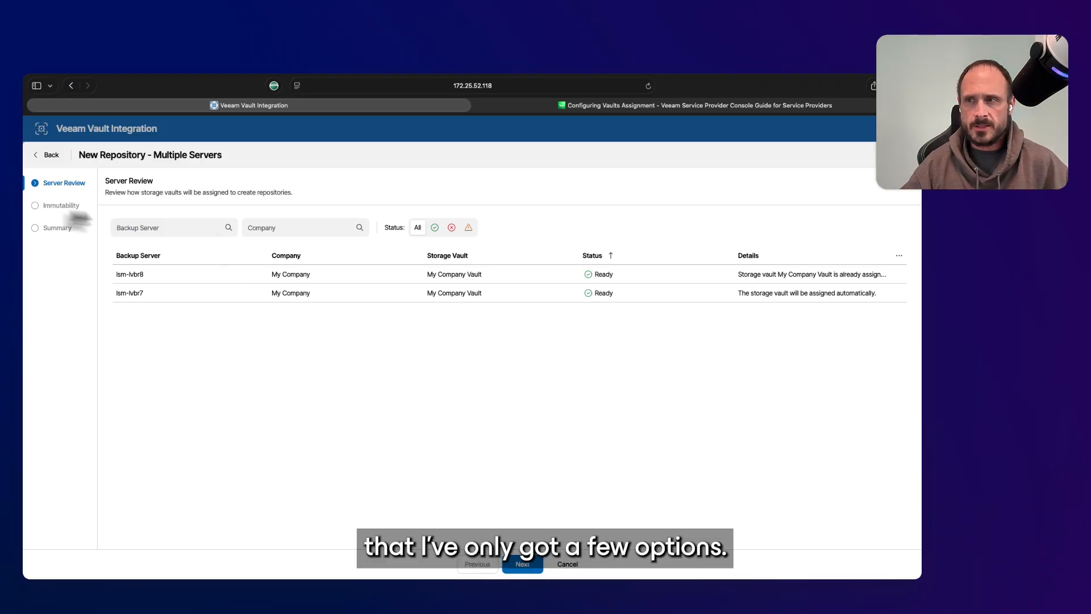
click(523, 565)
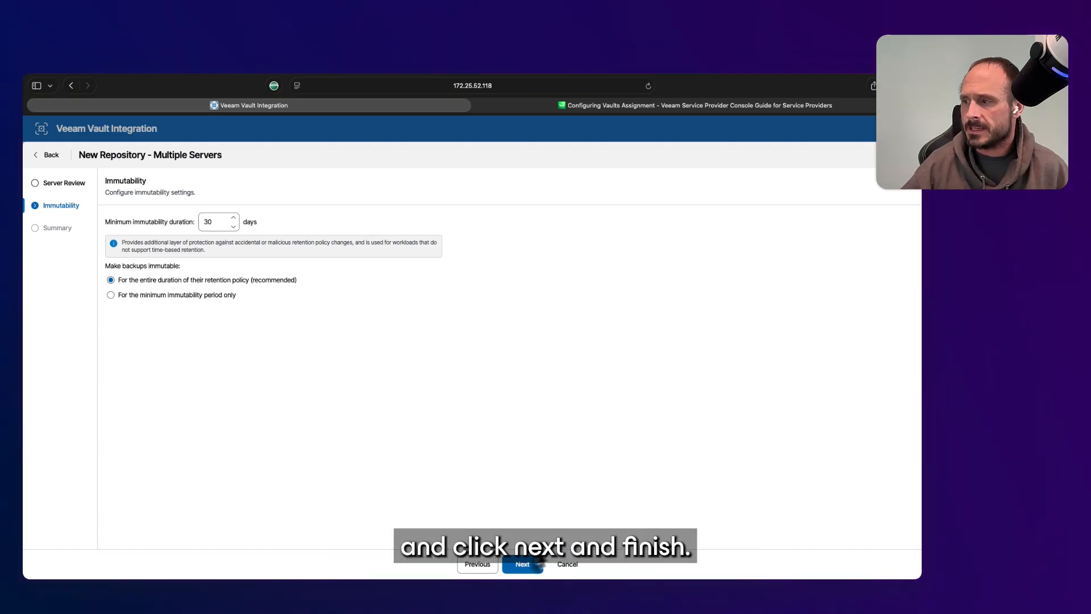
click(48, 155)
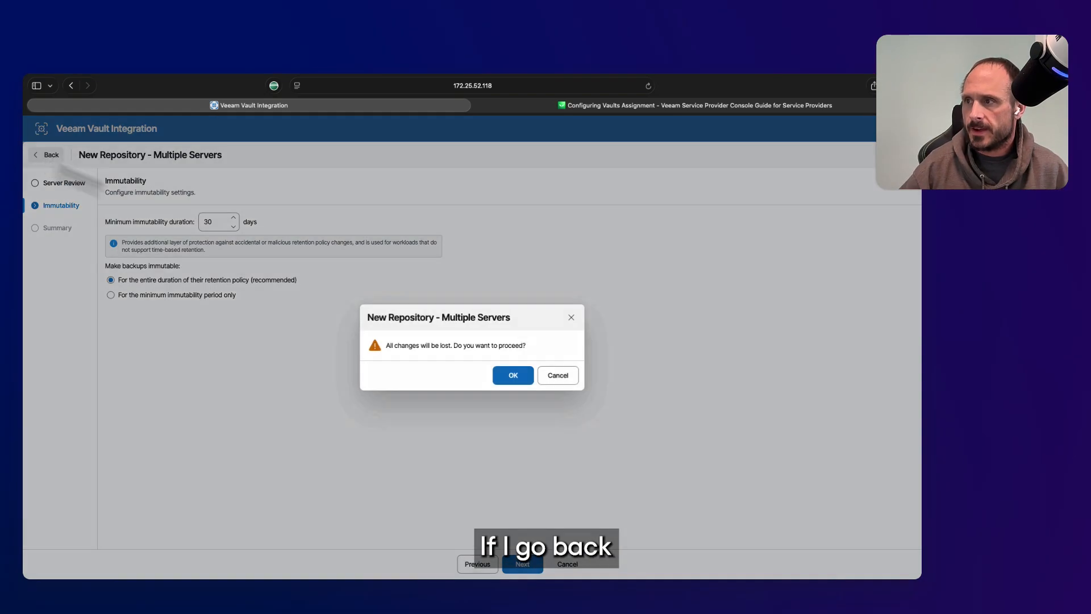
click(512, 375)
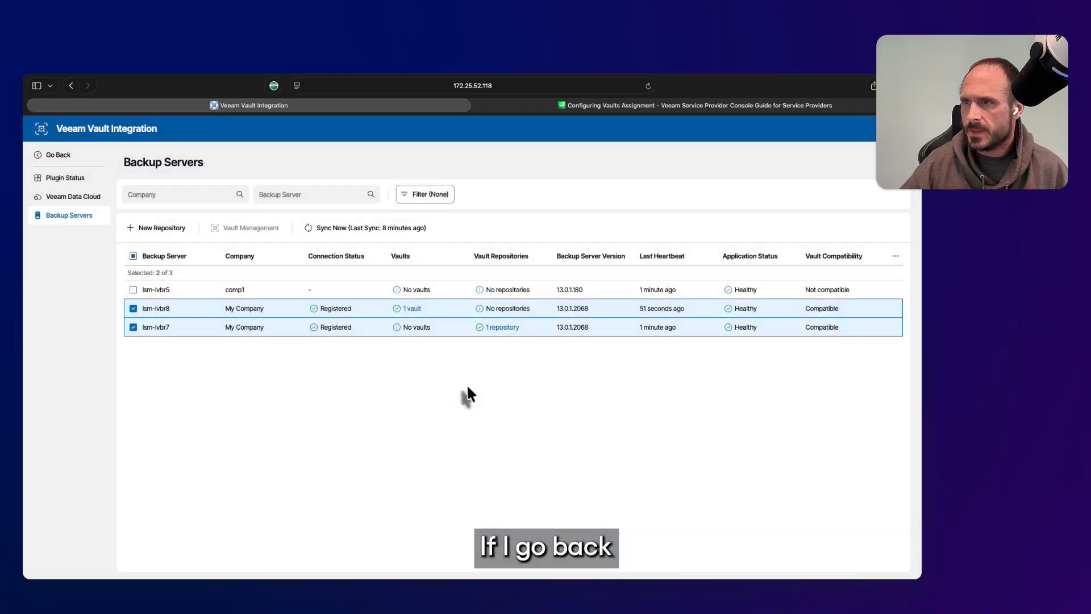
Start a New Repository for lsm-lvbr8 only, preview its steps, and return to Creation Mode
click(133, 327)
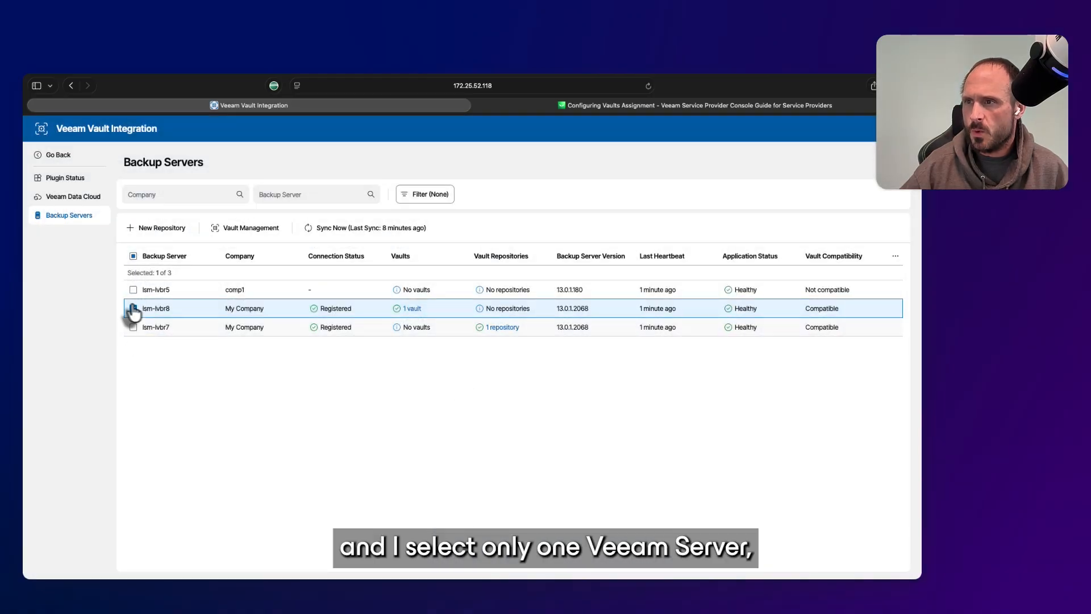
click(164, 229)
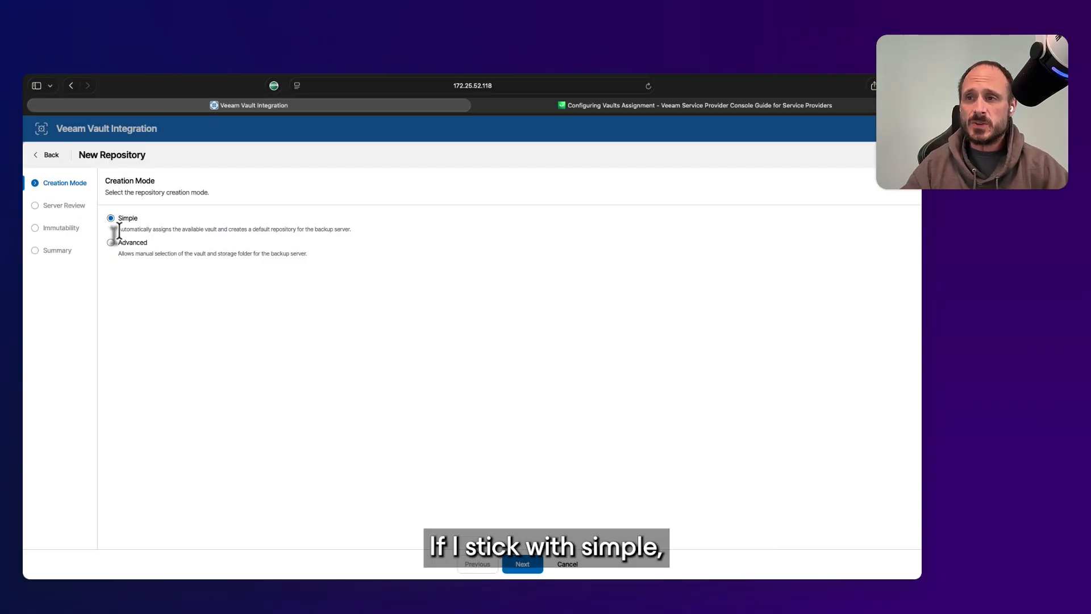
click(534, 568)
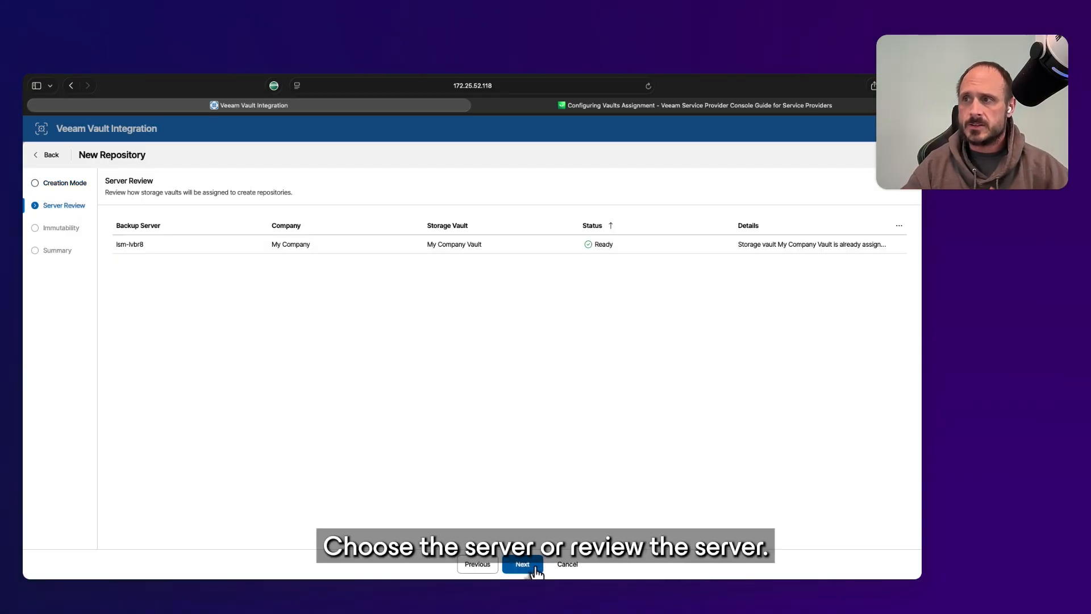
click(534, 568)
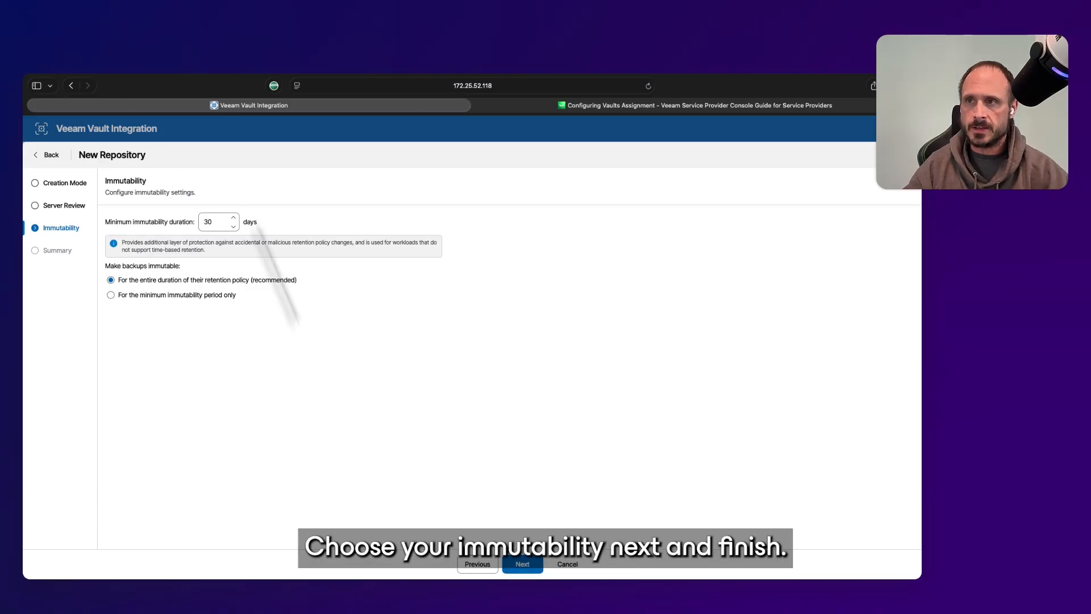
click(52, 183)
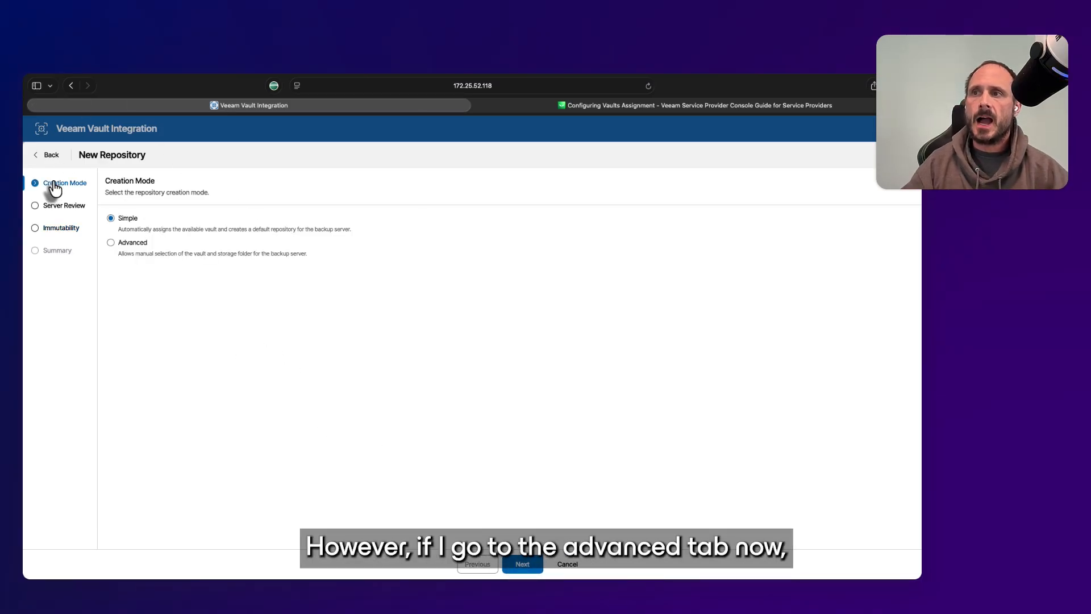
Choose Advanced mode, keep name Object storage repository 1 and My Company Vault, then pick a folder
click(111, 244)
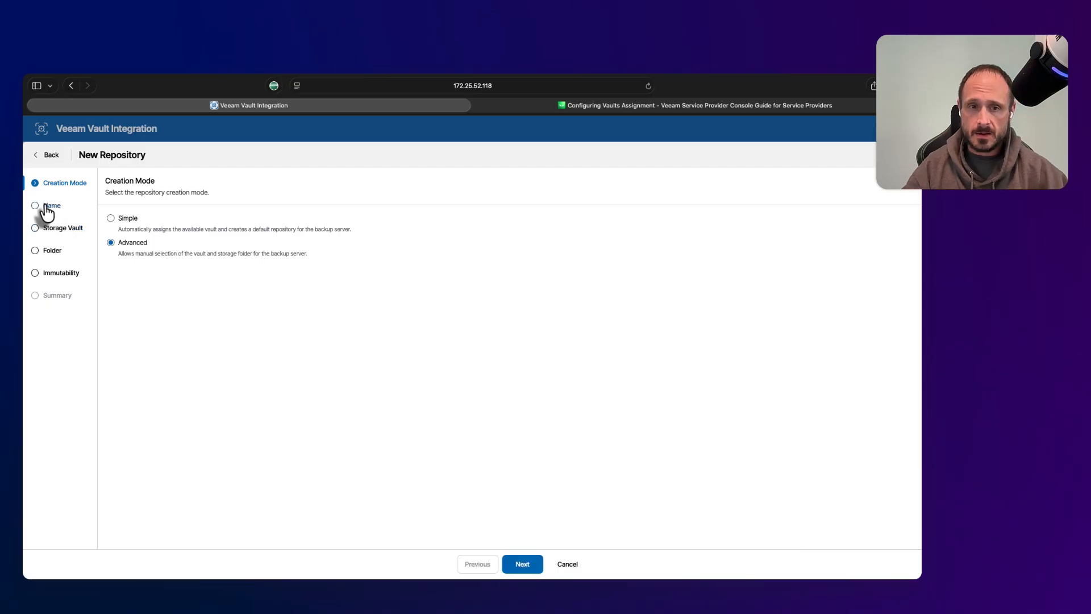
click(521, 564)
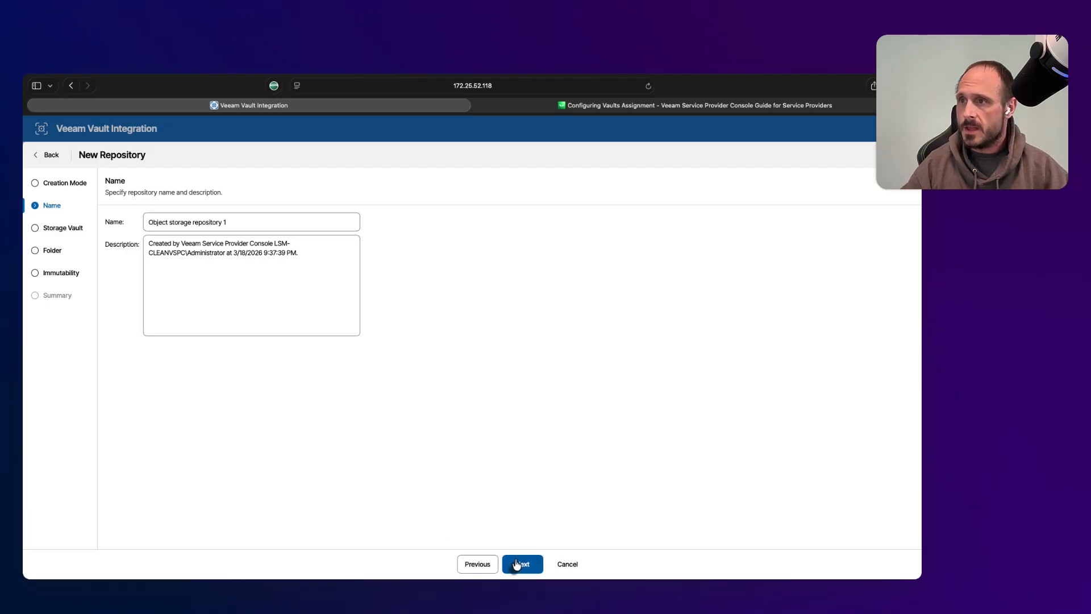
click(517, 564)
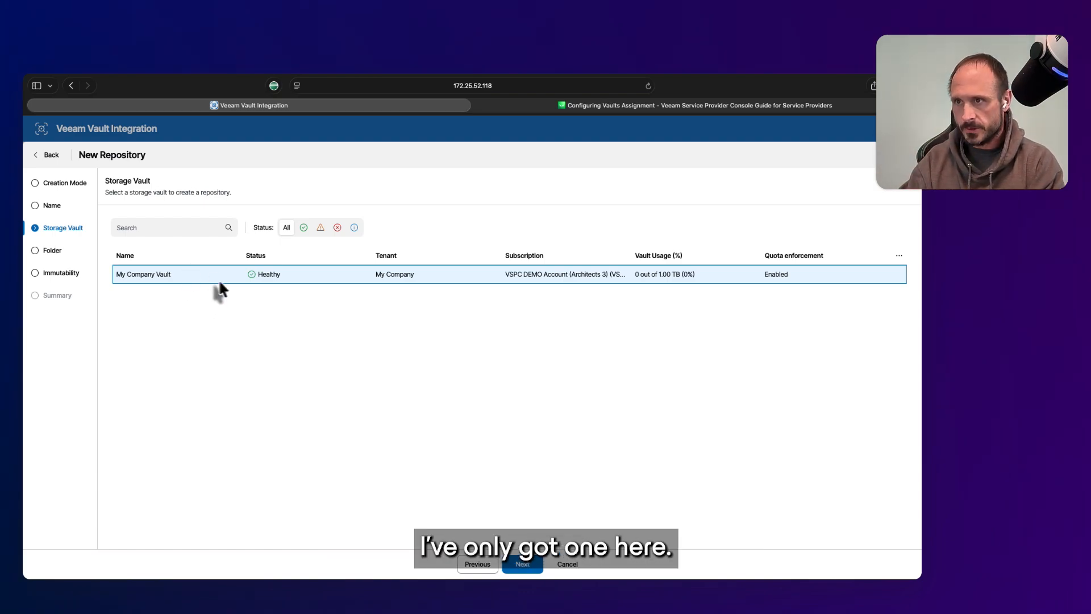
click(522, 566)
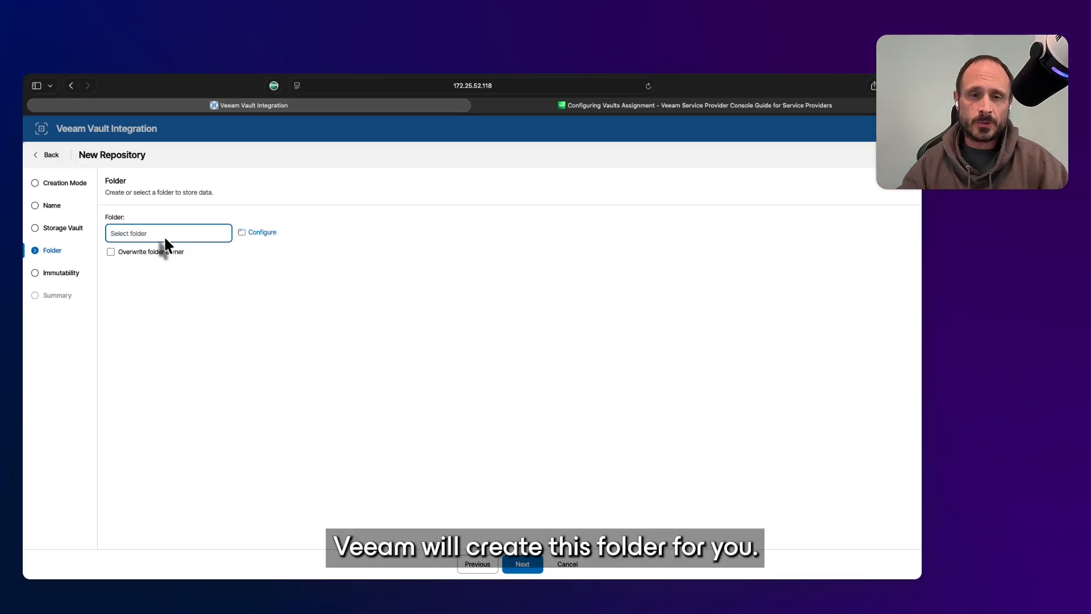
click(257, 232)
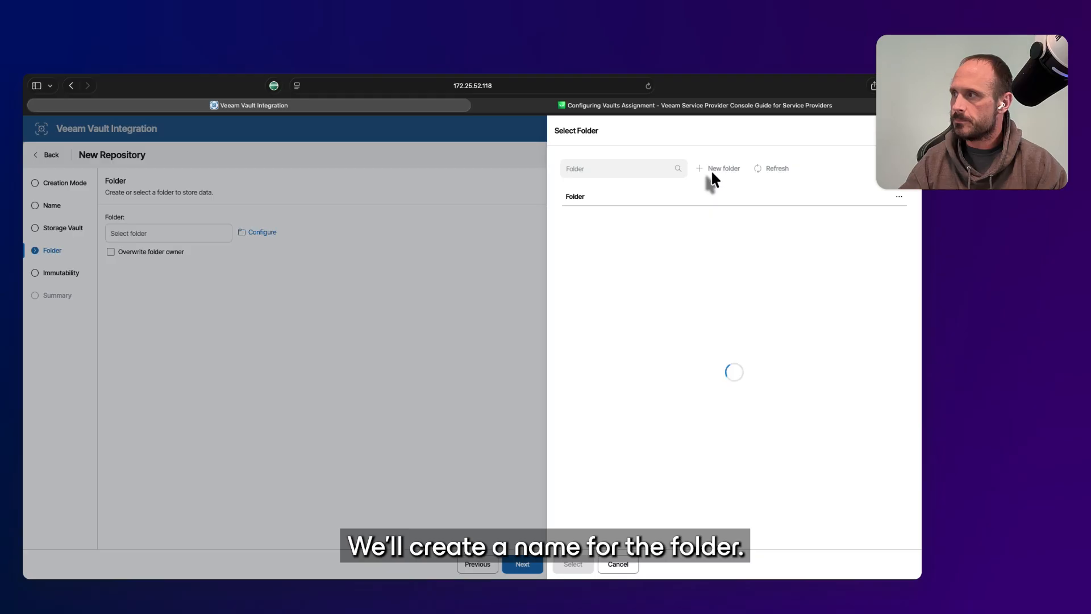
Create a new vault folder named 'test' and select it as the repository folder
click(594, 220)
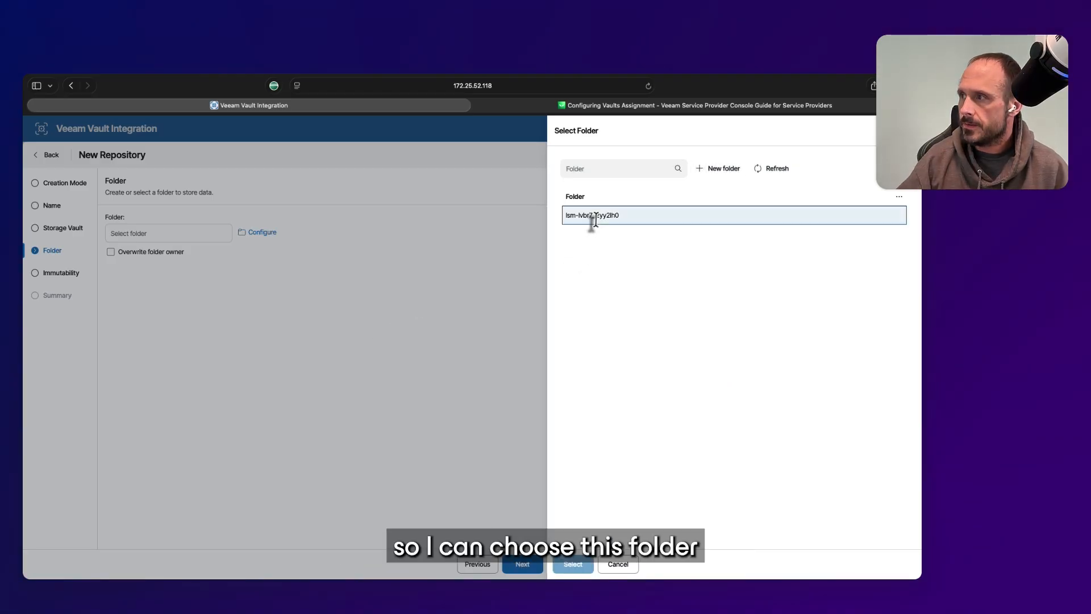
click(722, 176)
click(494, 355)
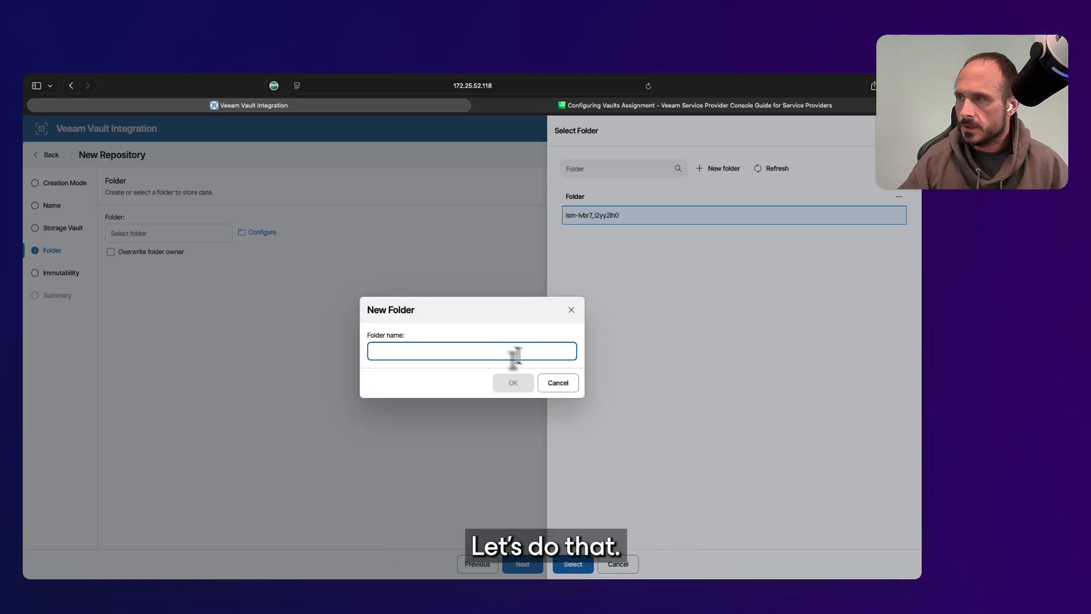
text(test)
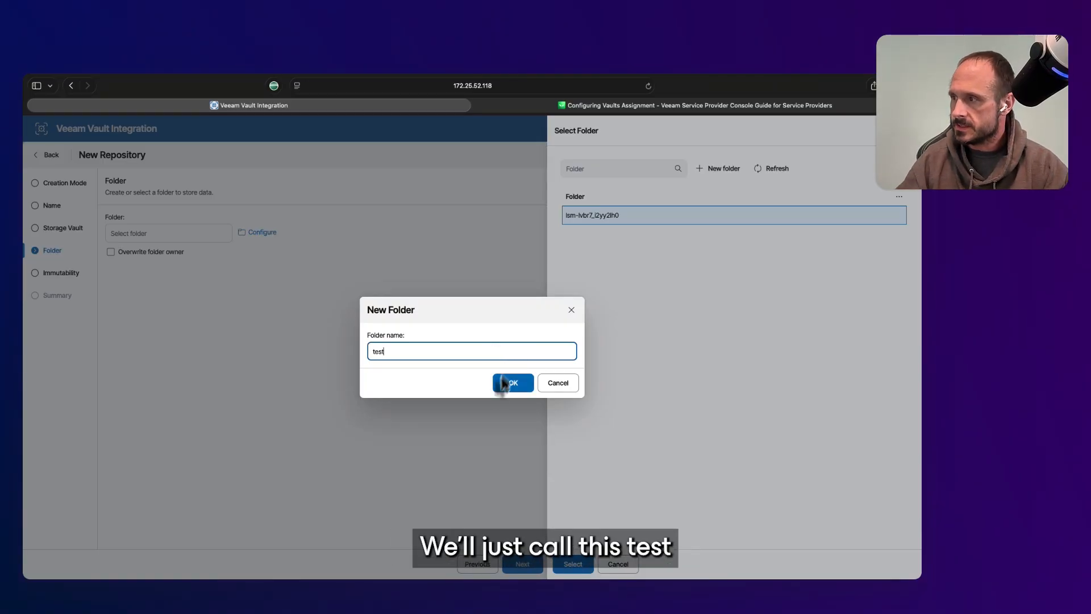
click(503, 384)
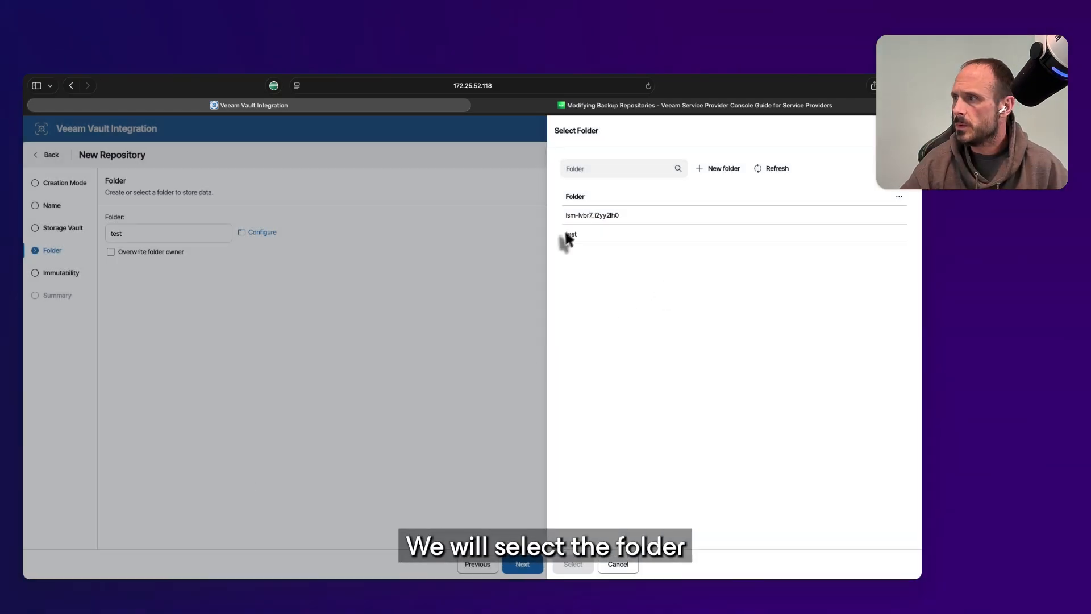
click(587, 236)
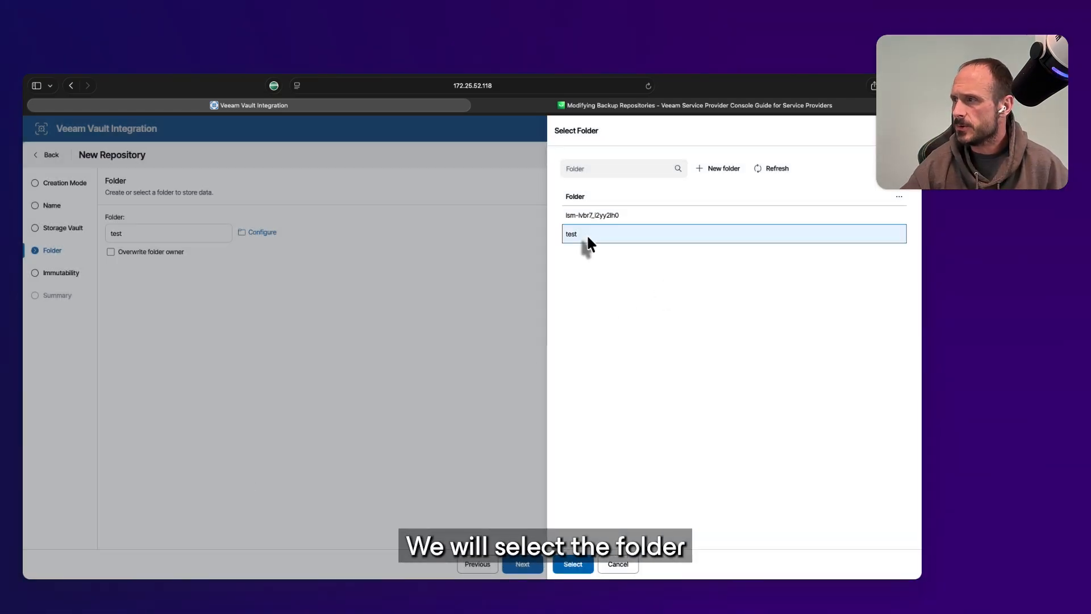
click(572, 564)
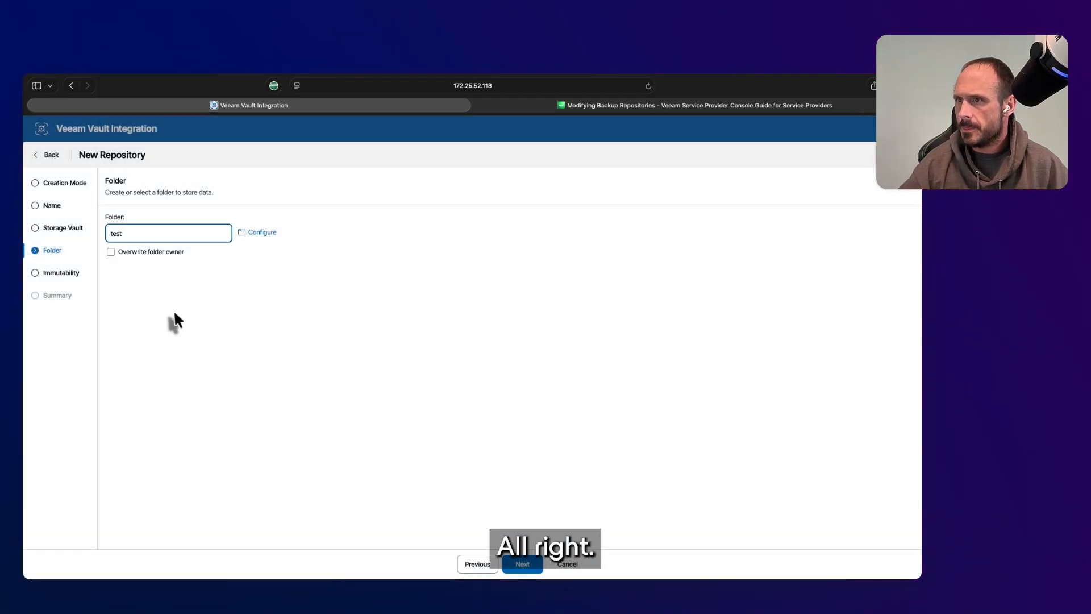
Keep 30-day immutability, finish creating the repository in folder test, then leave the plugin
click(531, 567)
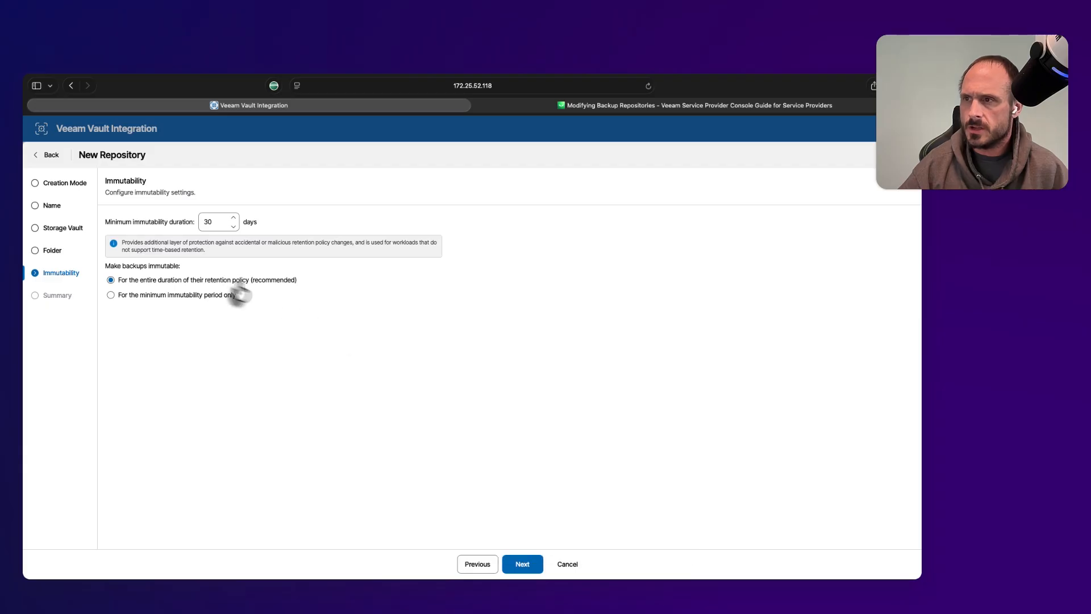
click(507, 571)
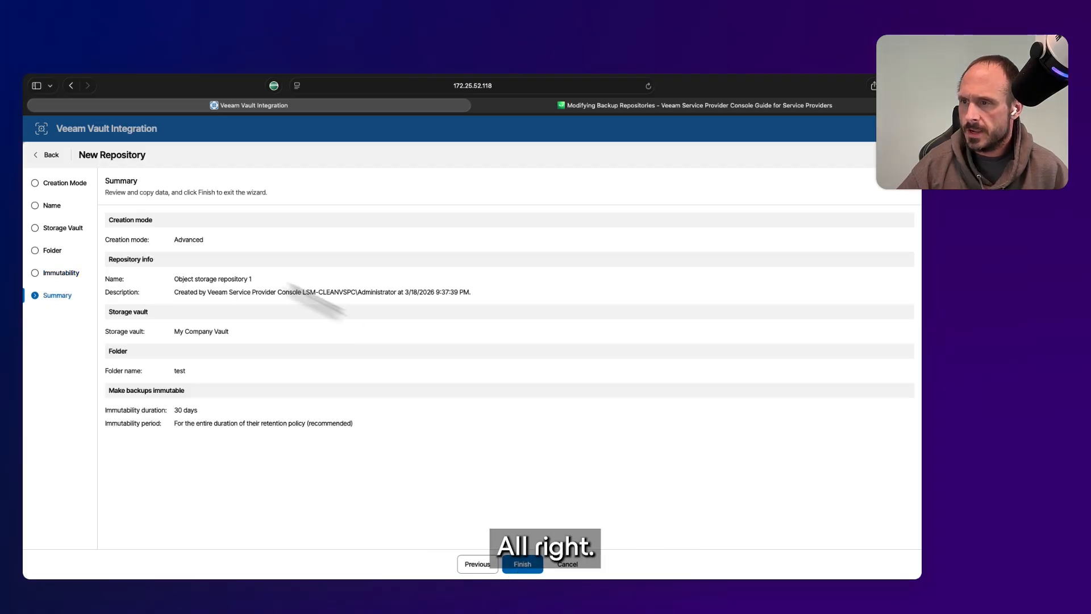
click(522, 563)
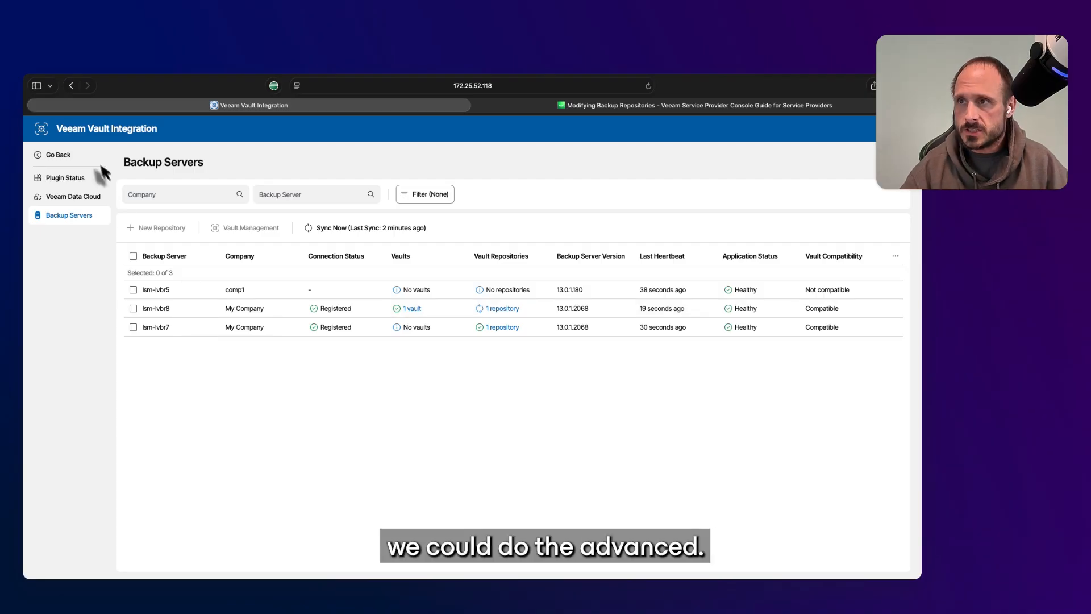
click(63, 154)
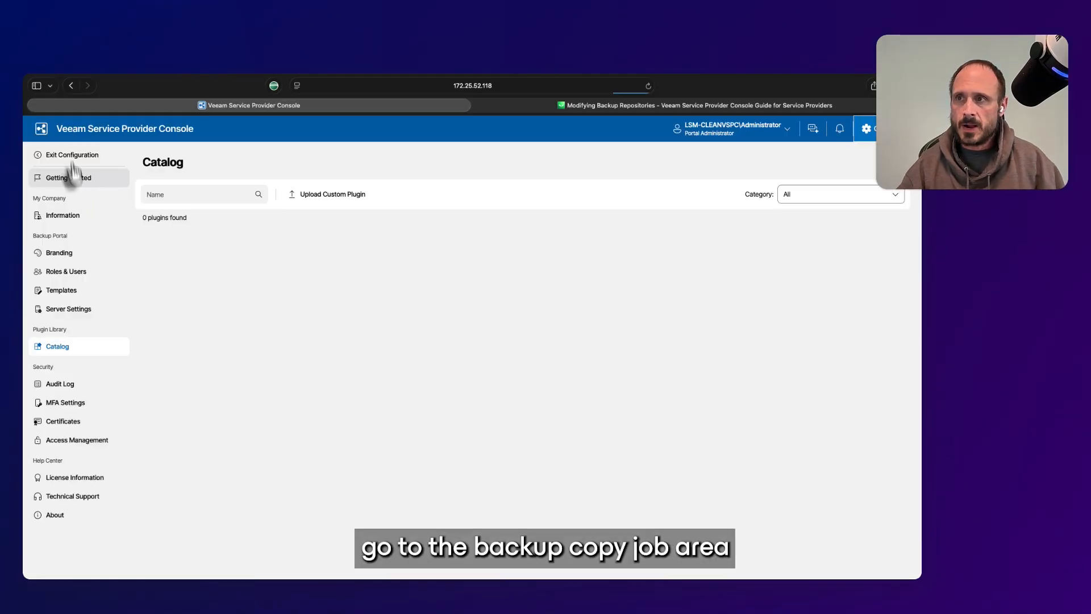
Return to the console's Backup Jobs list, select Backup Job 2 and check its Actions menu
click(68, 154)
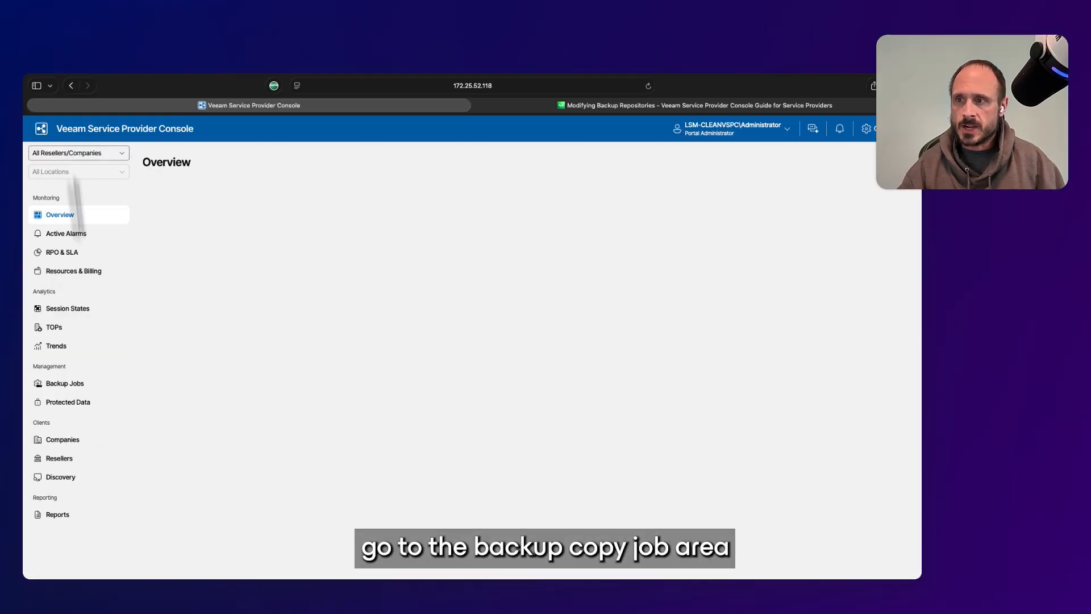
click(91, 385)
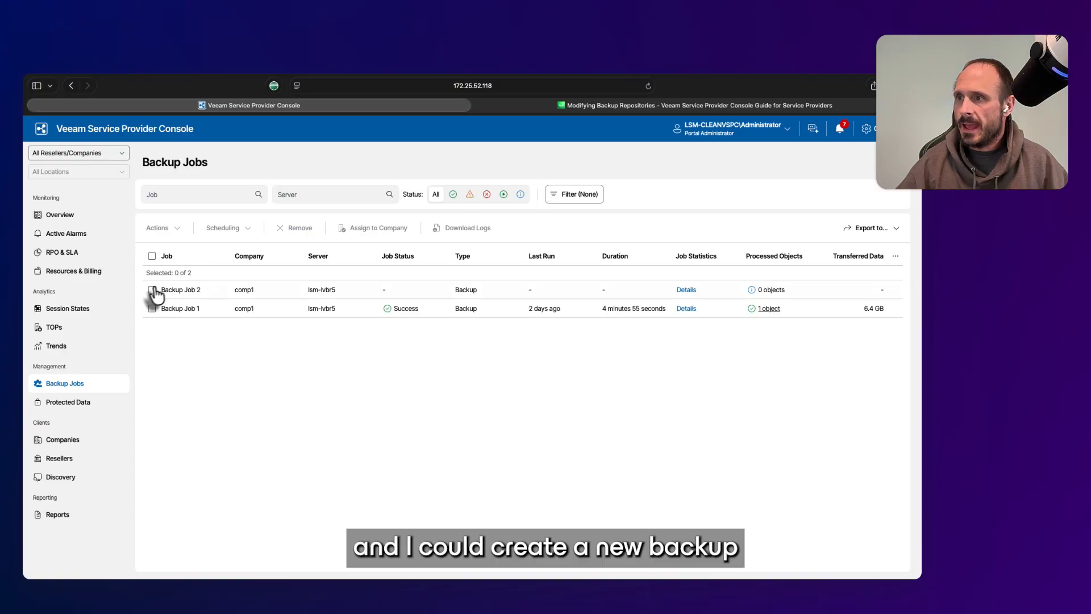
click(152, 291)
click(183, 229)
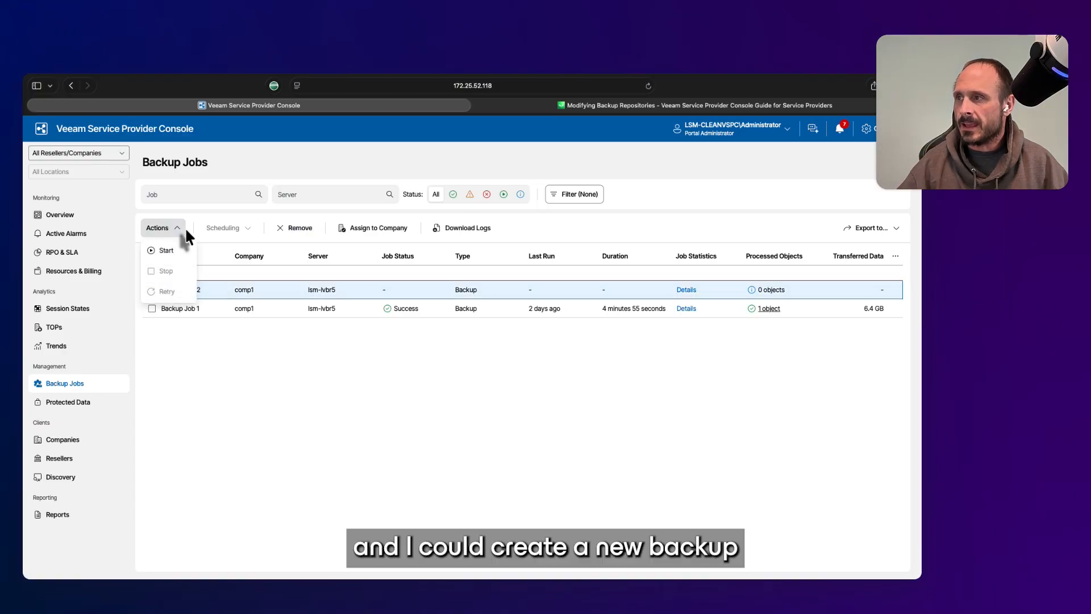
click(184, 227)
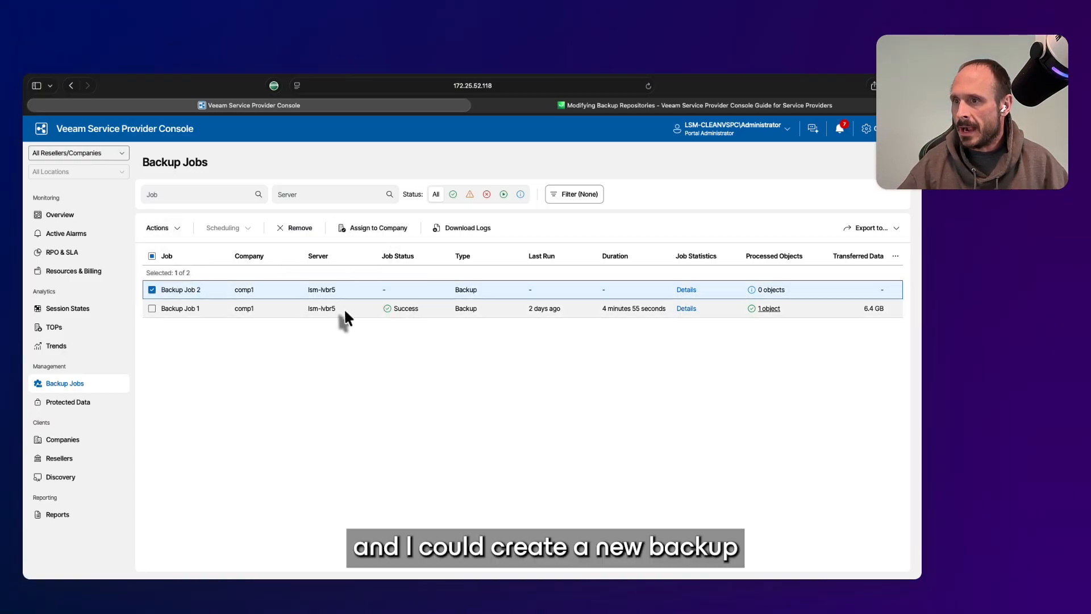